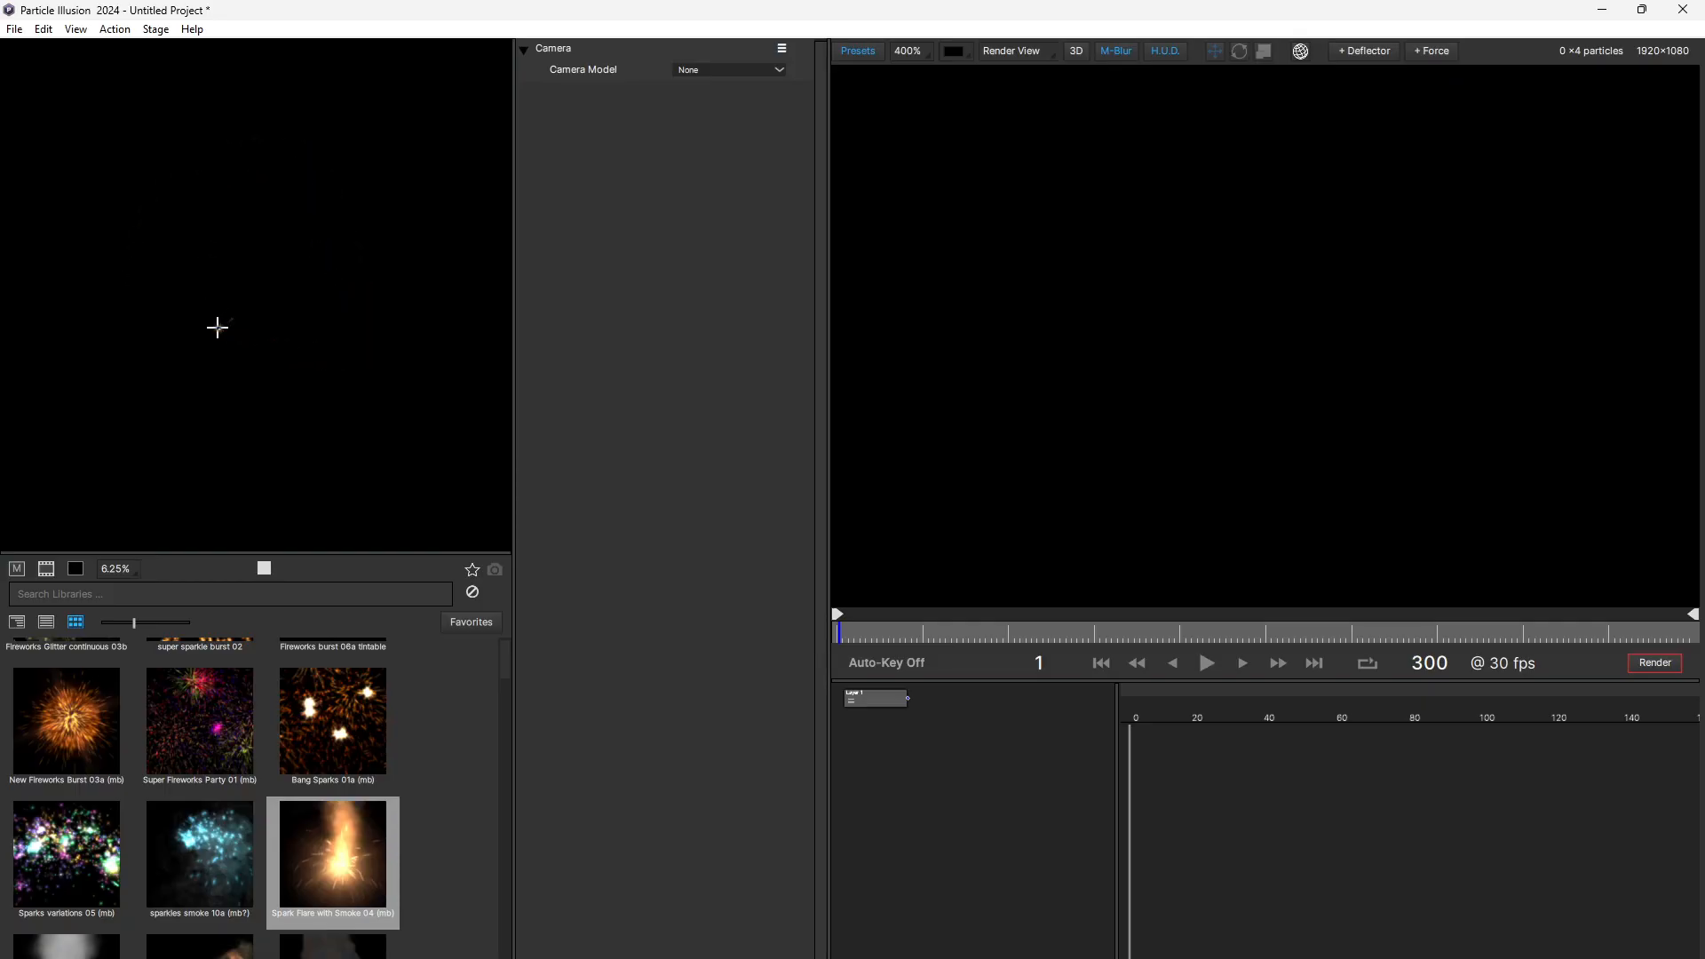
# Step: Preview the Spark Flare with Smoke 04 (mb) emitter from the library and add it at the centre of the stage
pyautogui.click(271, 570)
pyautogui.moveTo(228, 335); pyautogui.dragTo(321, 379)
pyautogui.click(265, 569)
pyautogui.doubleClick(334, 835)
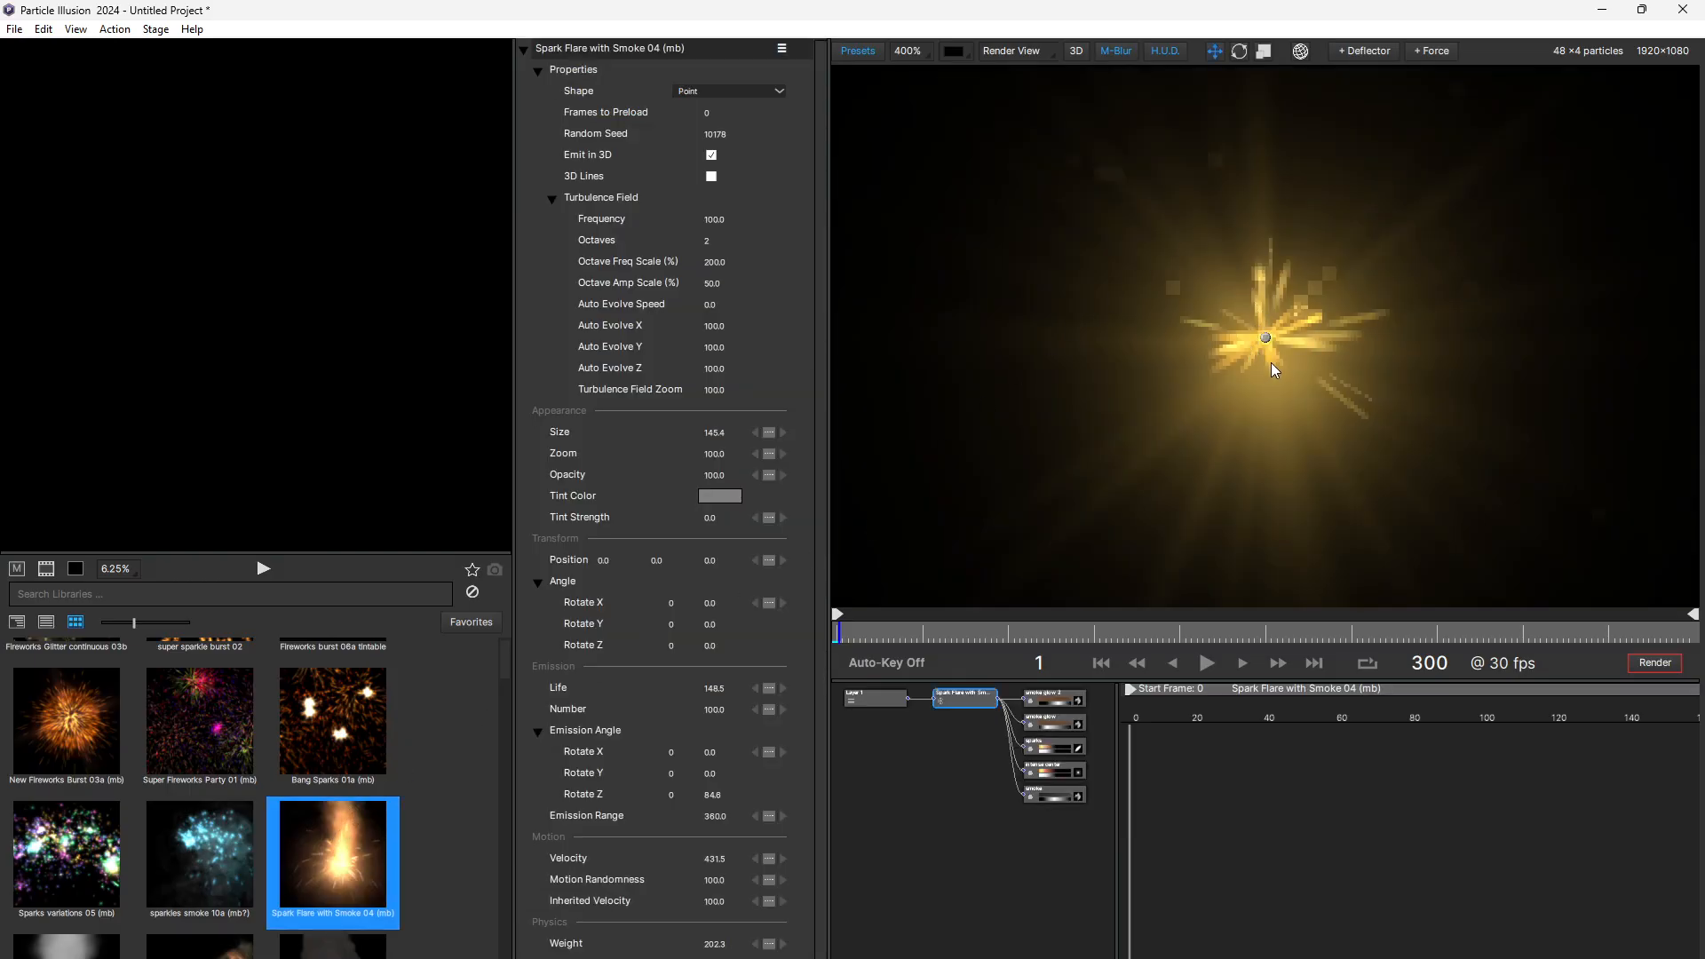
# Step: Play back the spark flare on the stage, stop it and return to the first frame
pyautogui.click(1207, 664)
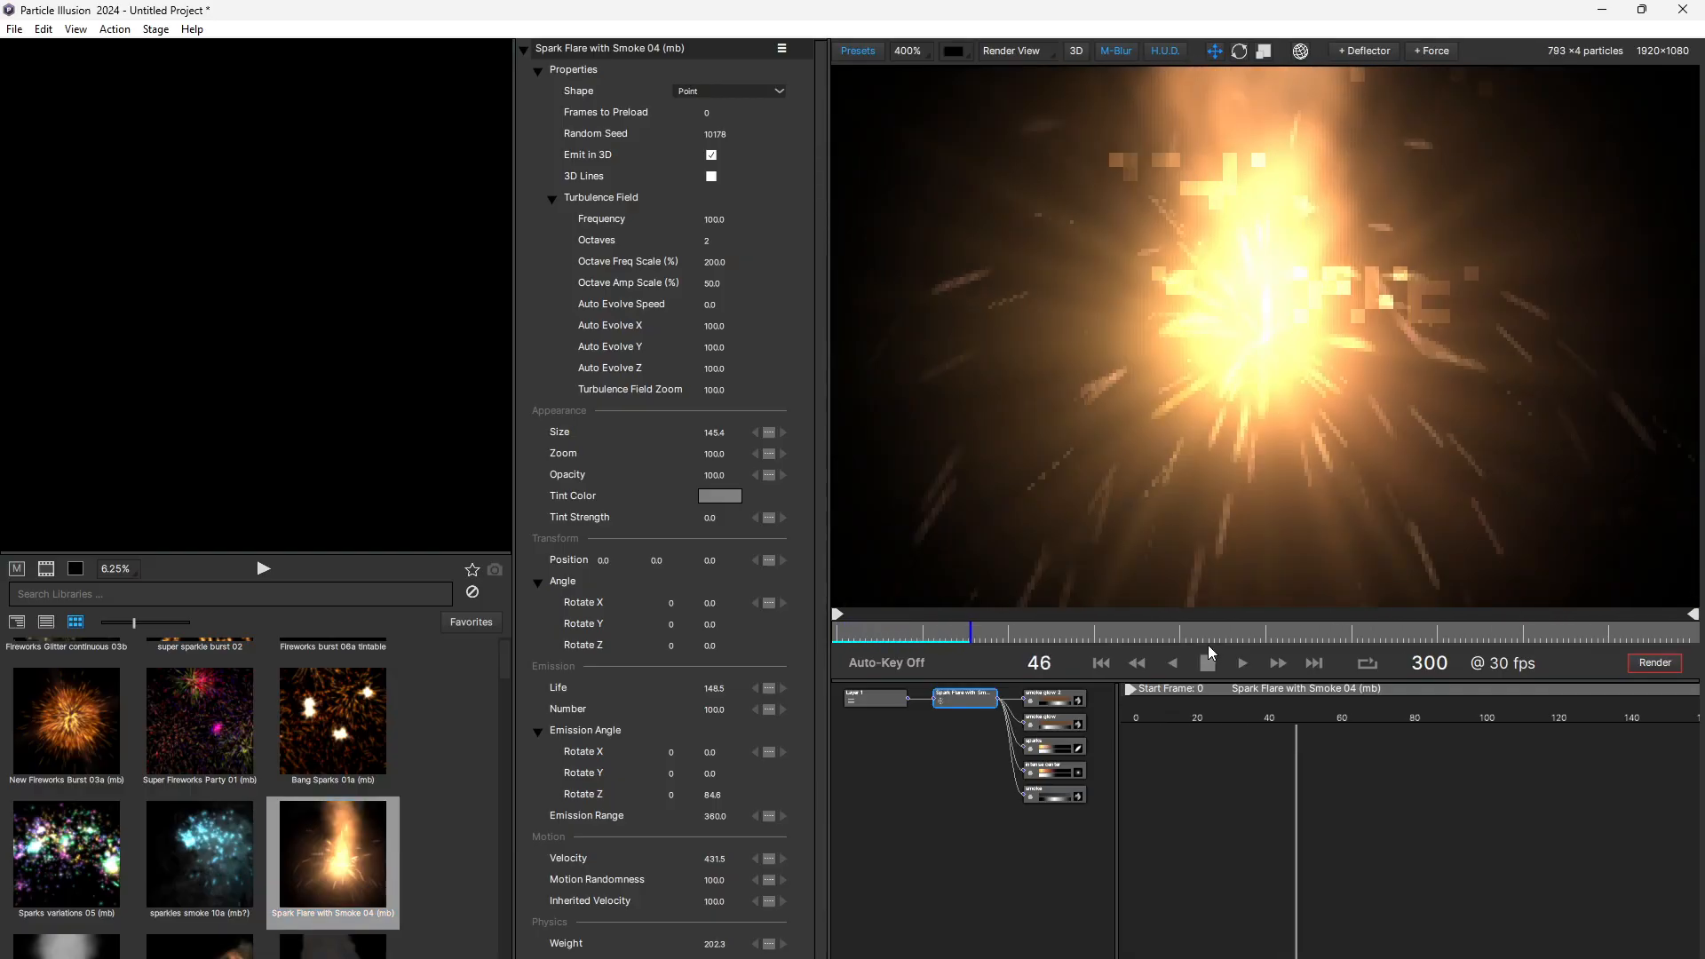
pyautogui.click(1207, 663)
pyautogui.click(1099, 665)
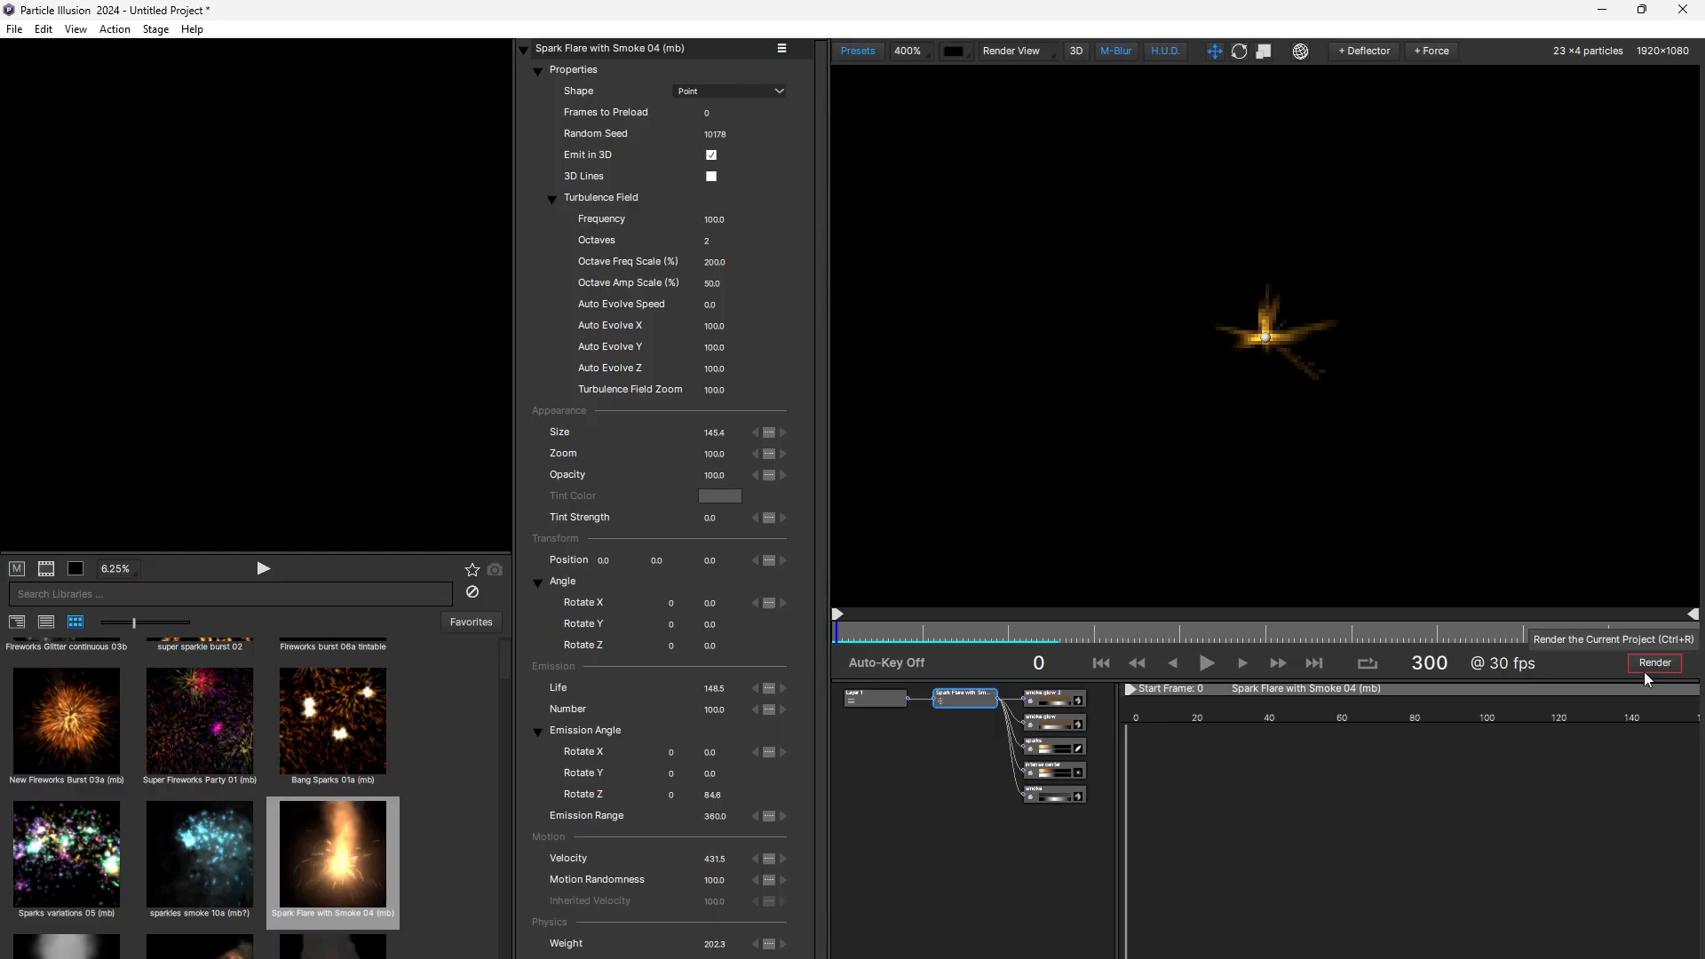
# Step: Enable Auto-Key and key the emitter's position at frame 19 to about X -33.5, Y 19
pyautogui.click(899, 665)
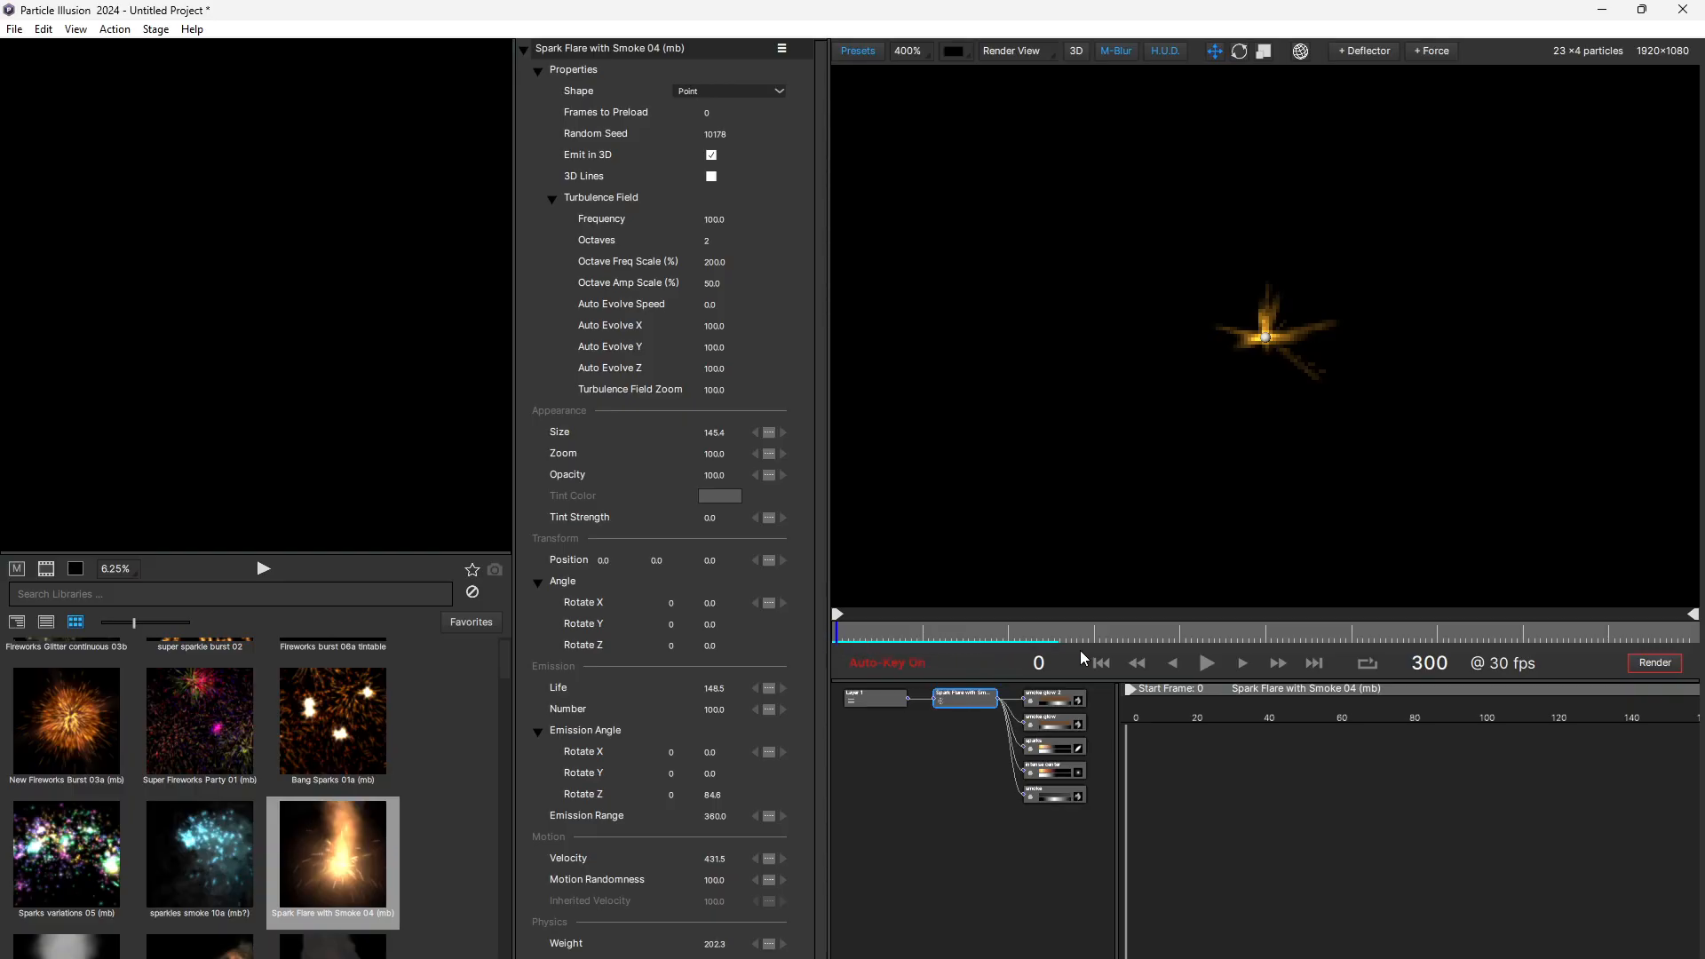
pyautogui.click(1197, 703)
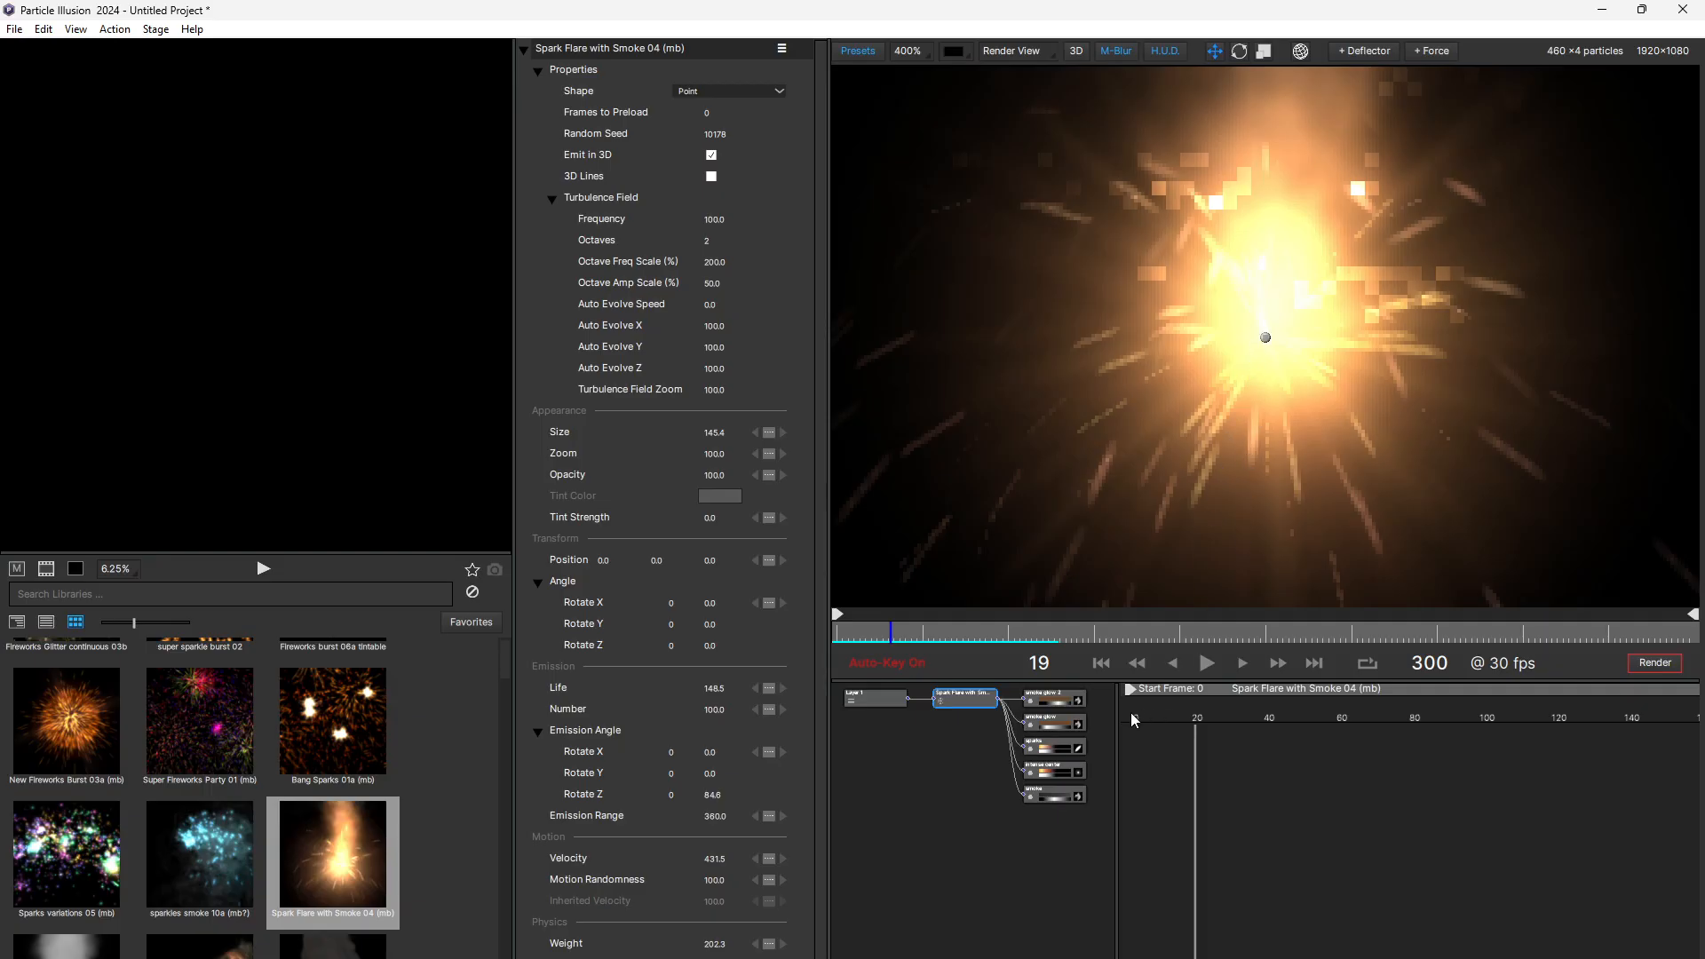
pyautogui.click(1267, 339)
pyautogui.moveTo(1267, 338); pyautogui.dragTo(1147, 405)
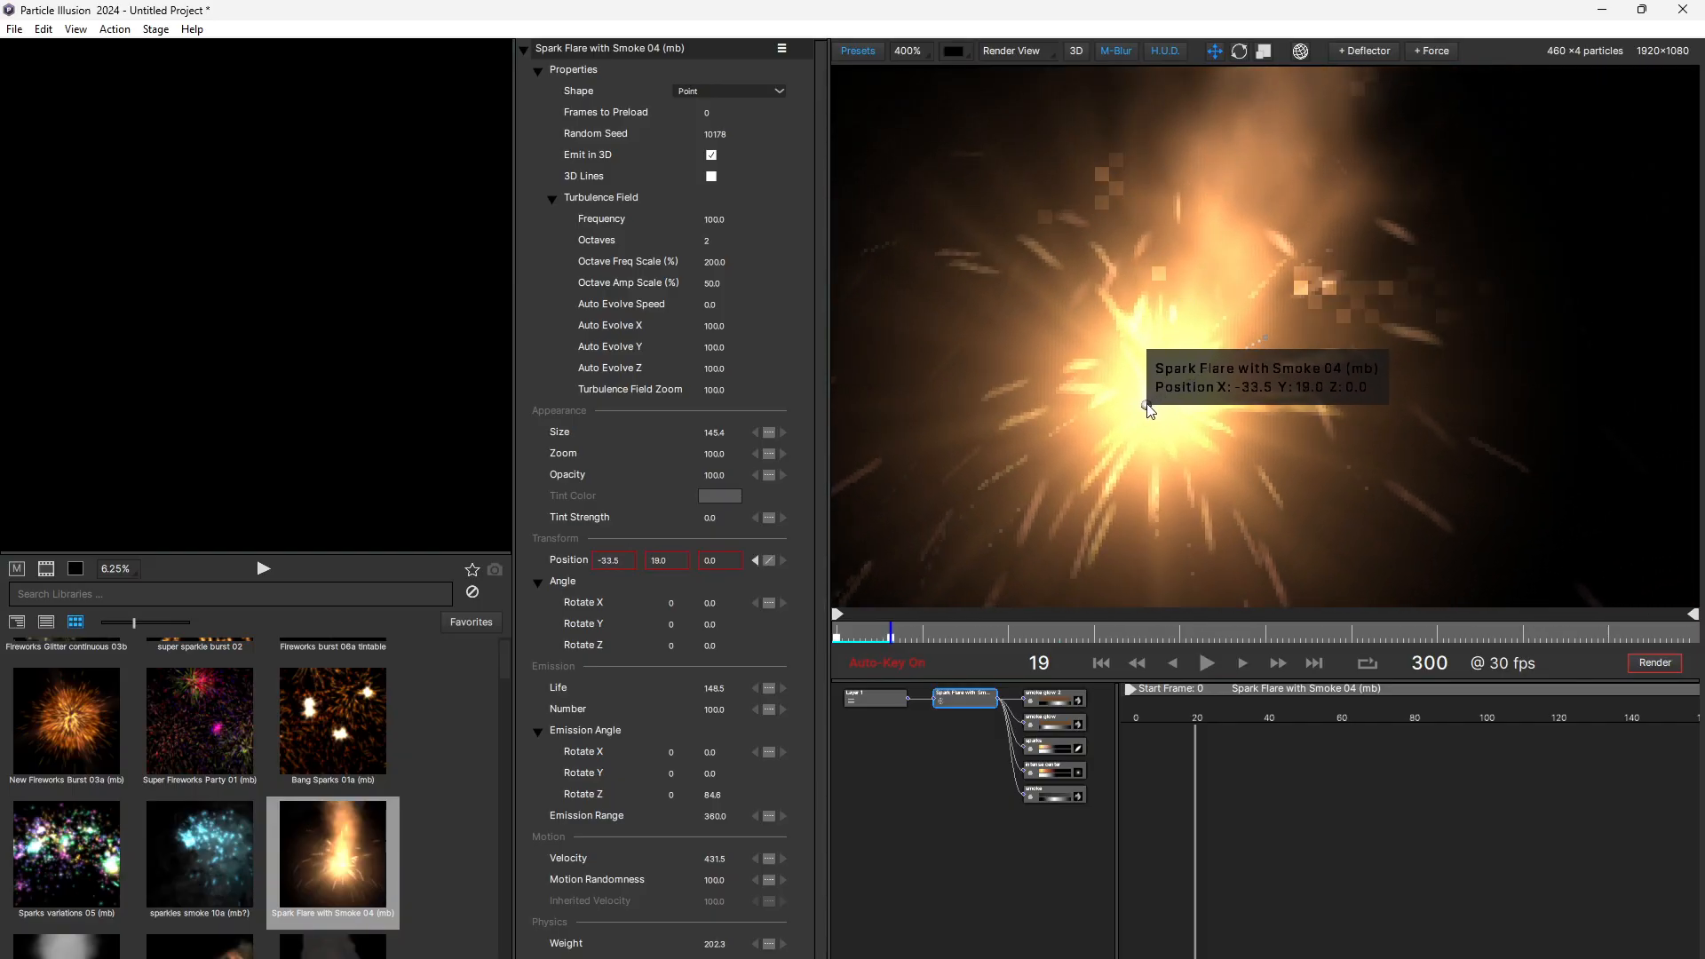
# Step: Key the emitter's position at frame 40 to about X -62, Y -12 and at frame 60 to about X 1.5, Y -26.5
pyautogui.click(1274, 720)
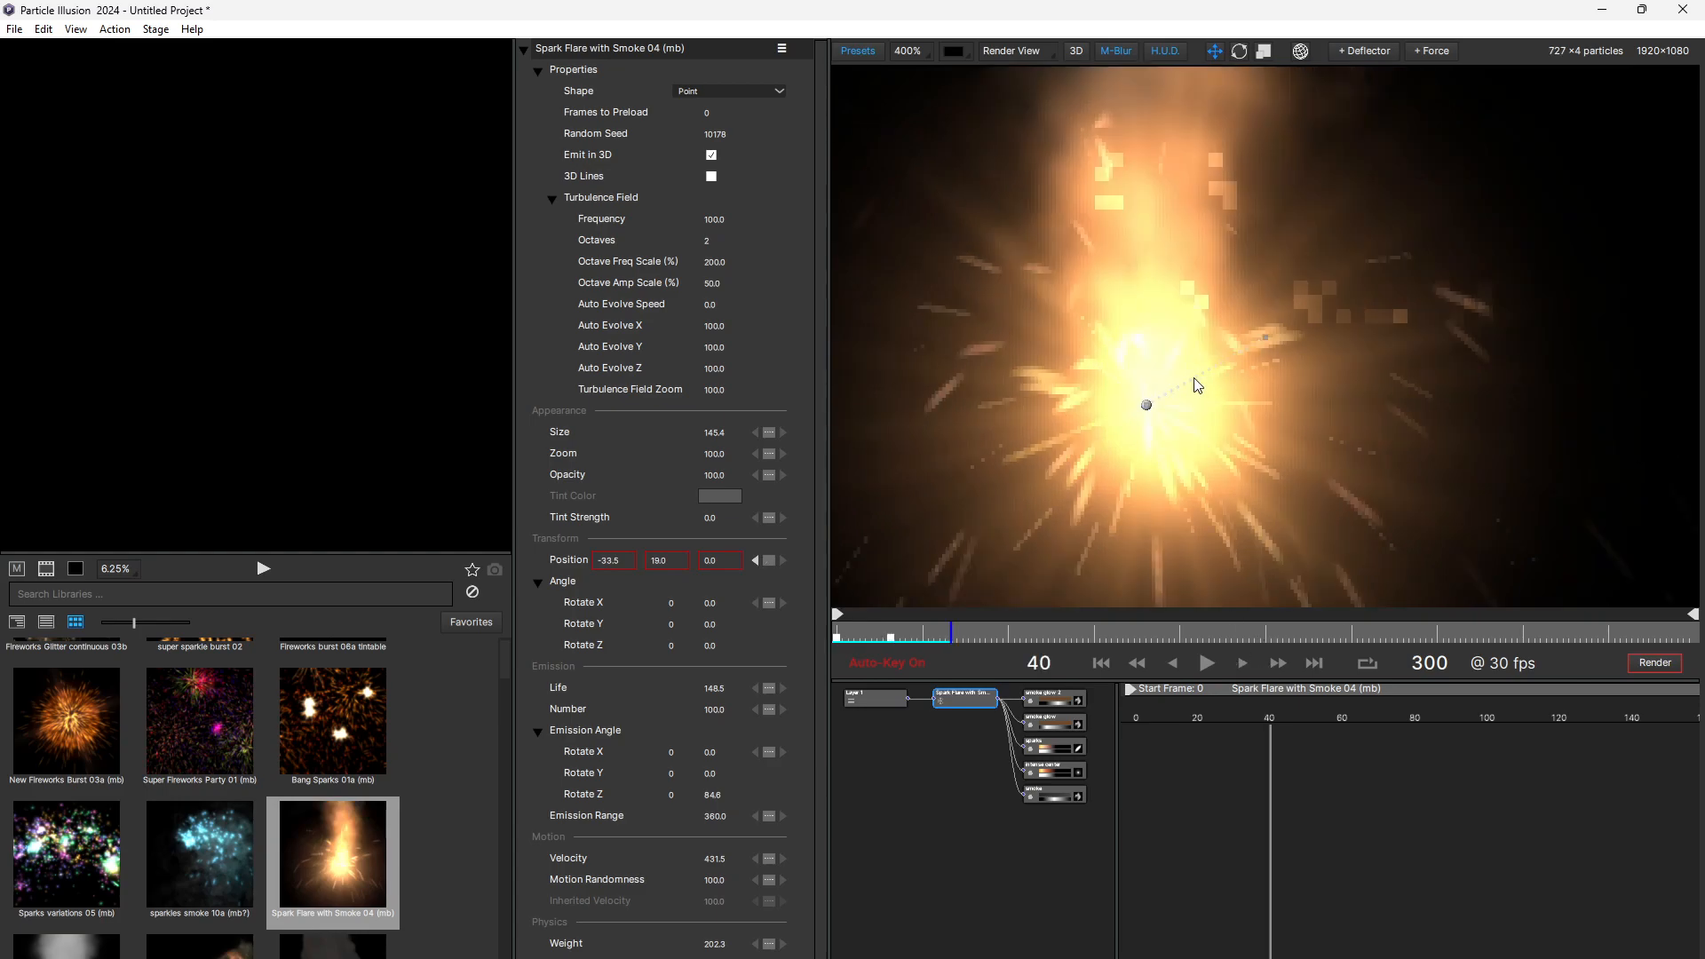
pyautogui.moveTo(1151, 417); pyautogui.dragTo(1047, 300)
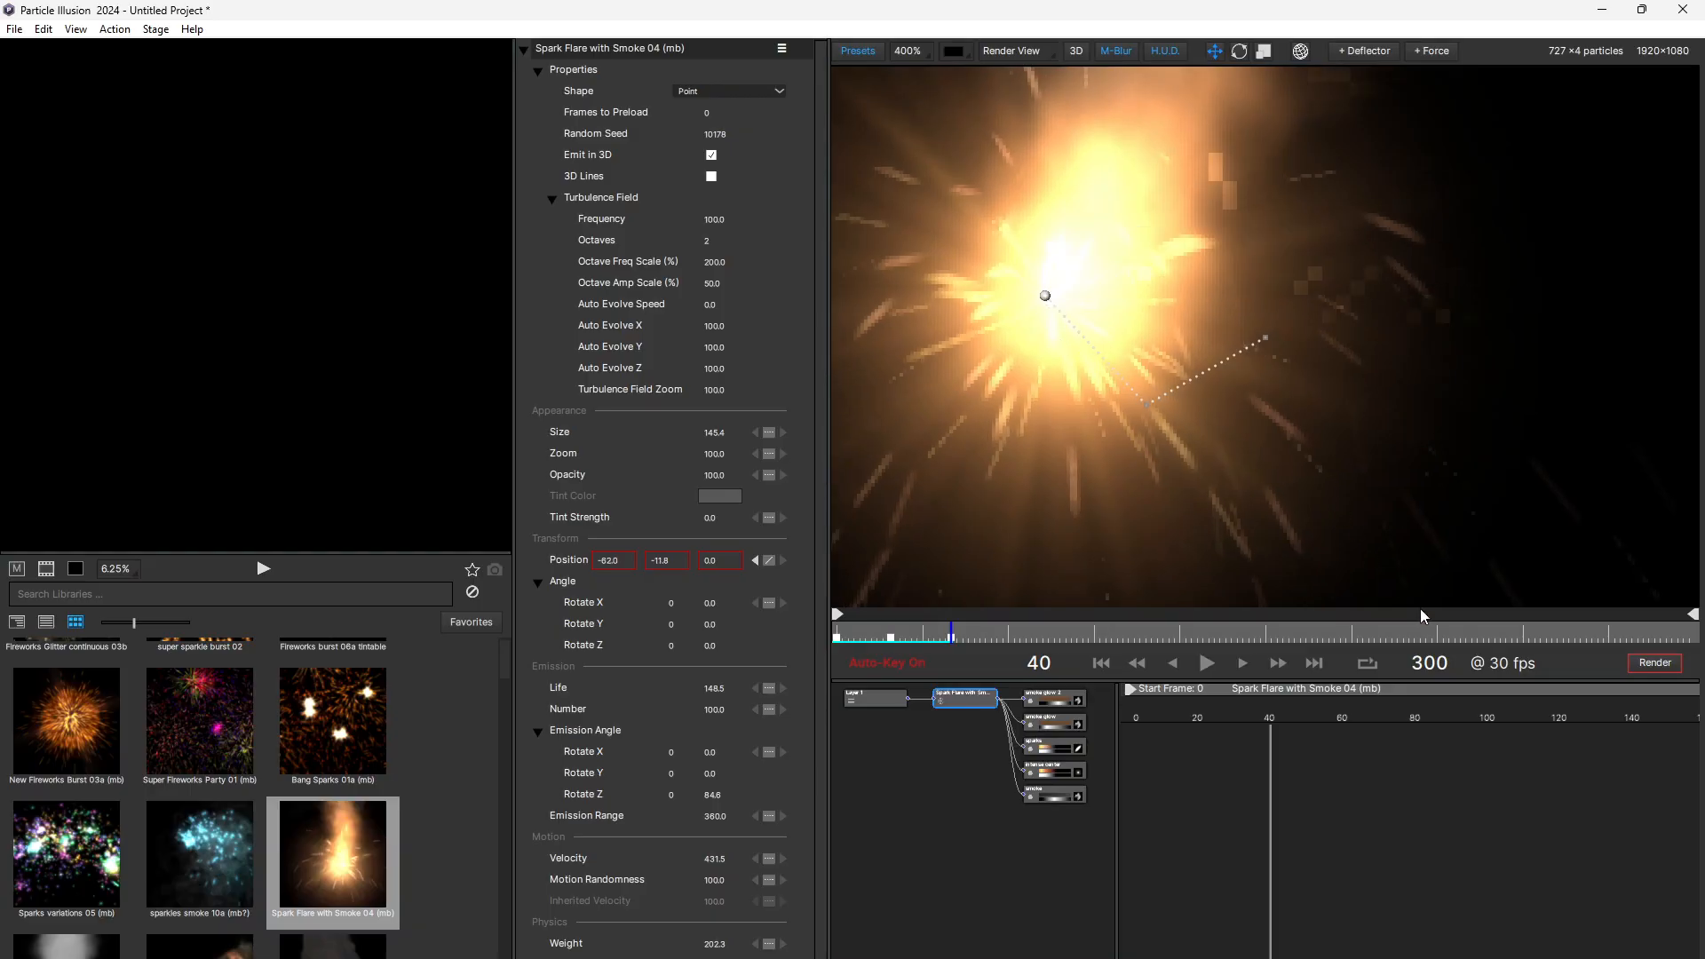
pyautogui.click(1344, 715)
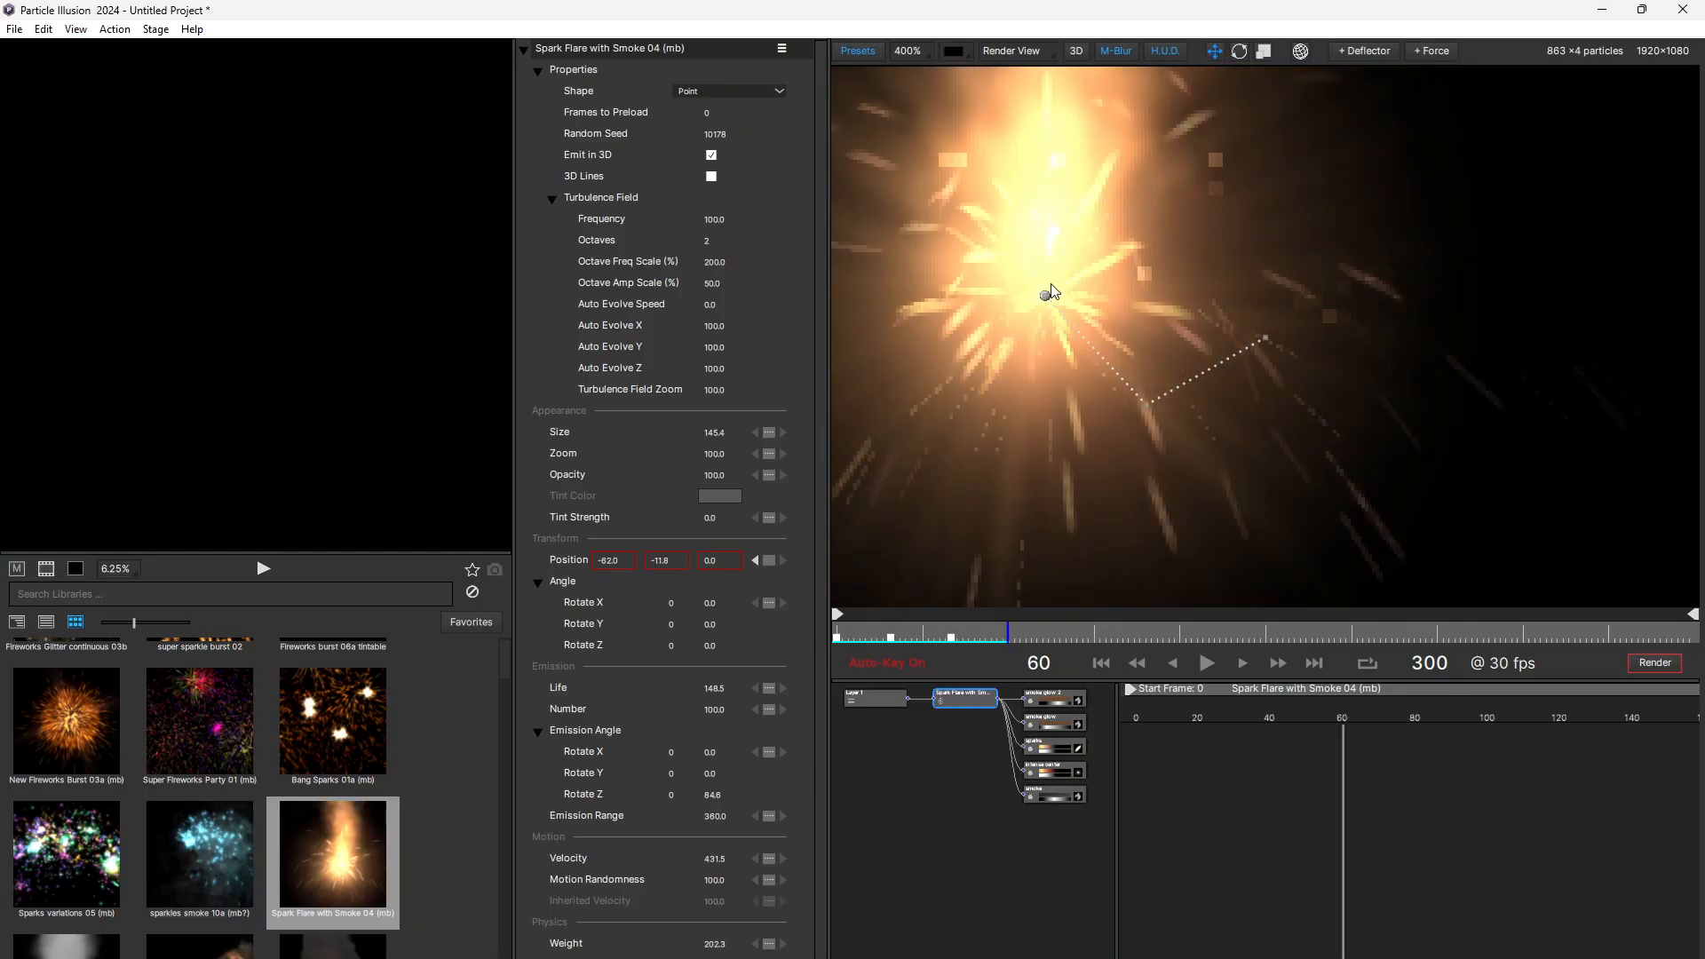
pyautogui.moveTo(1052, 284); pyautogui.dragTo(1272, 258)
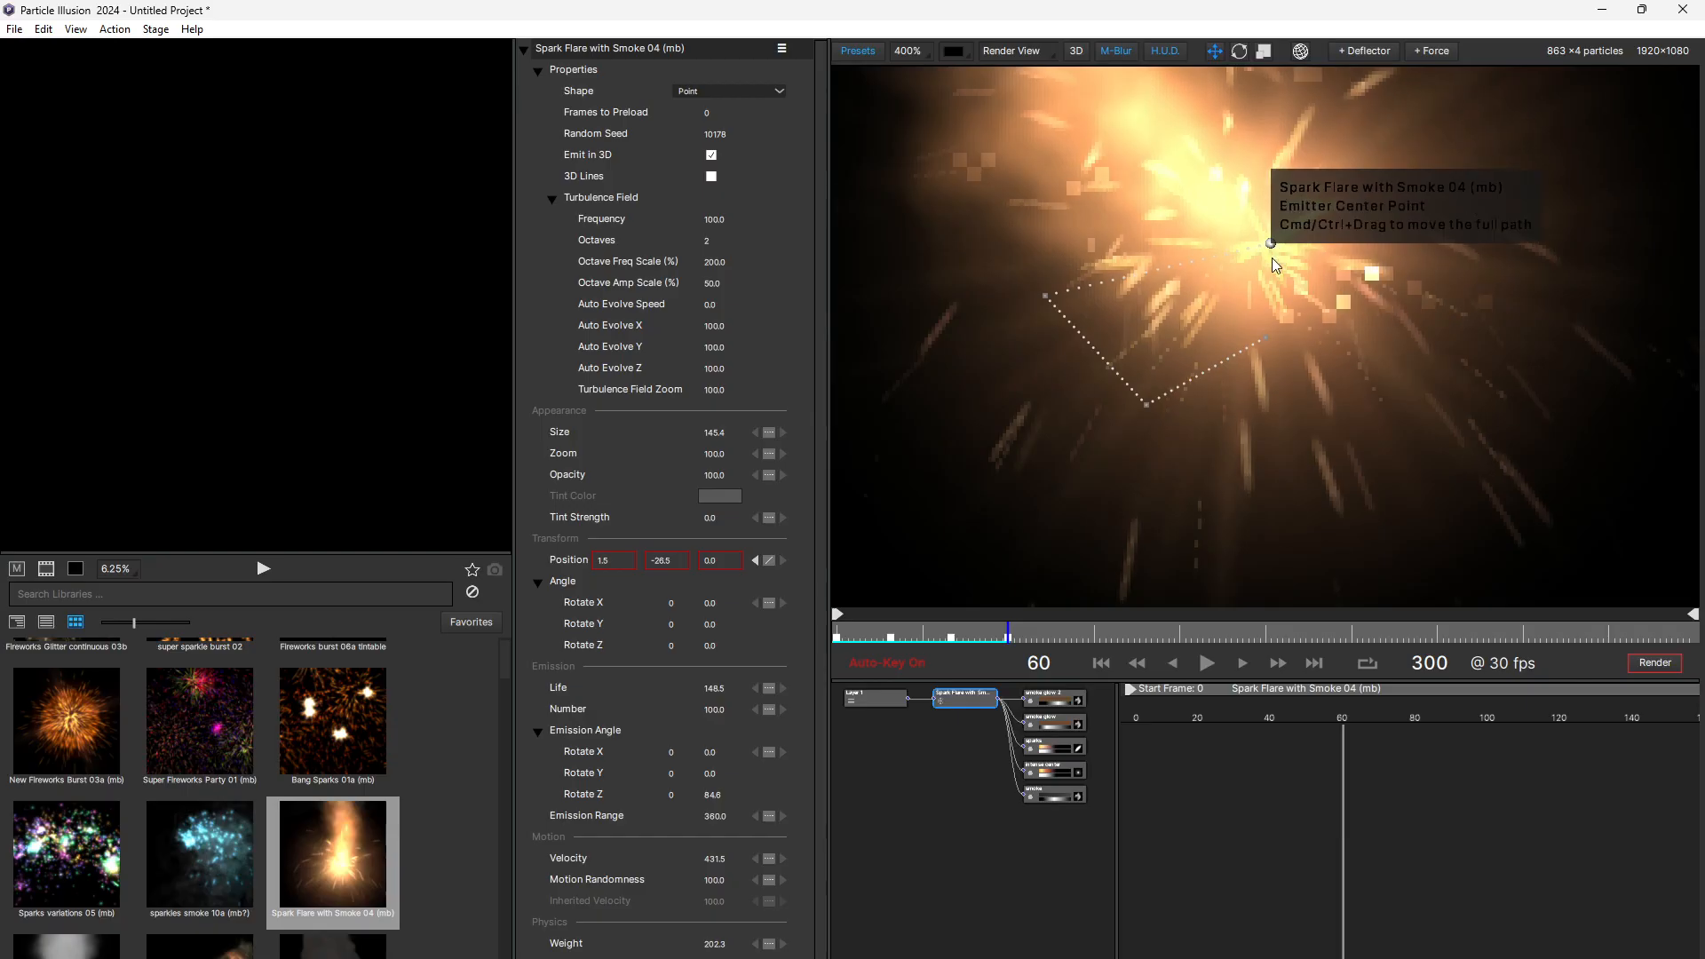
# Step: Play back the keyed emitter motion from the start, stop it and return to frame 0
pyautogui.click(1101, 663)
pyautogui.click(1207, 663)
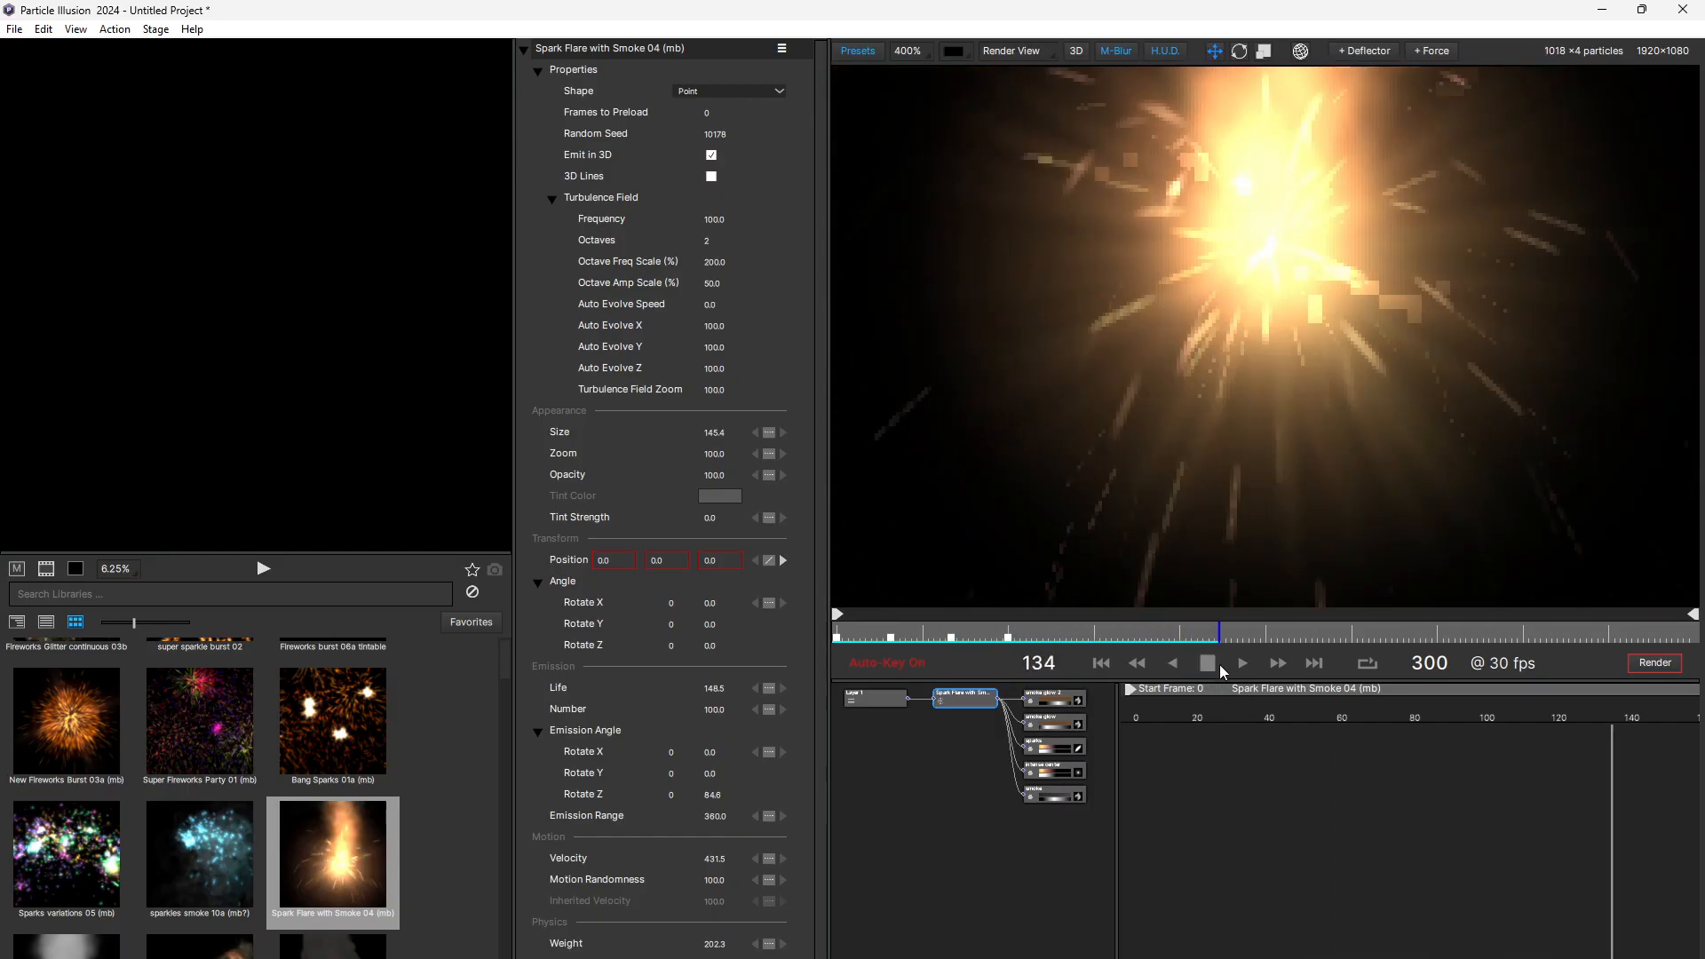
pyautogui.click(1209, 664)
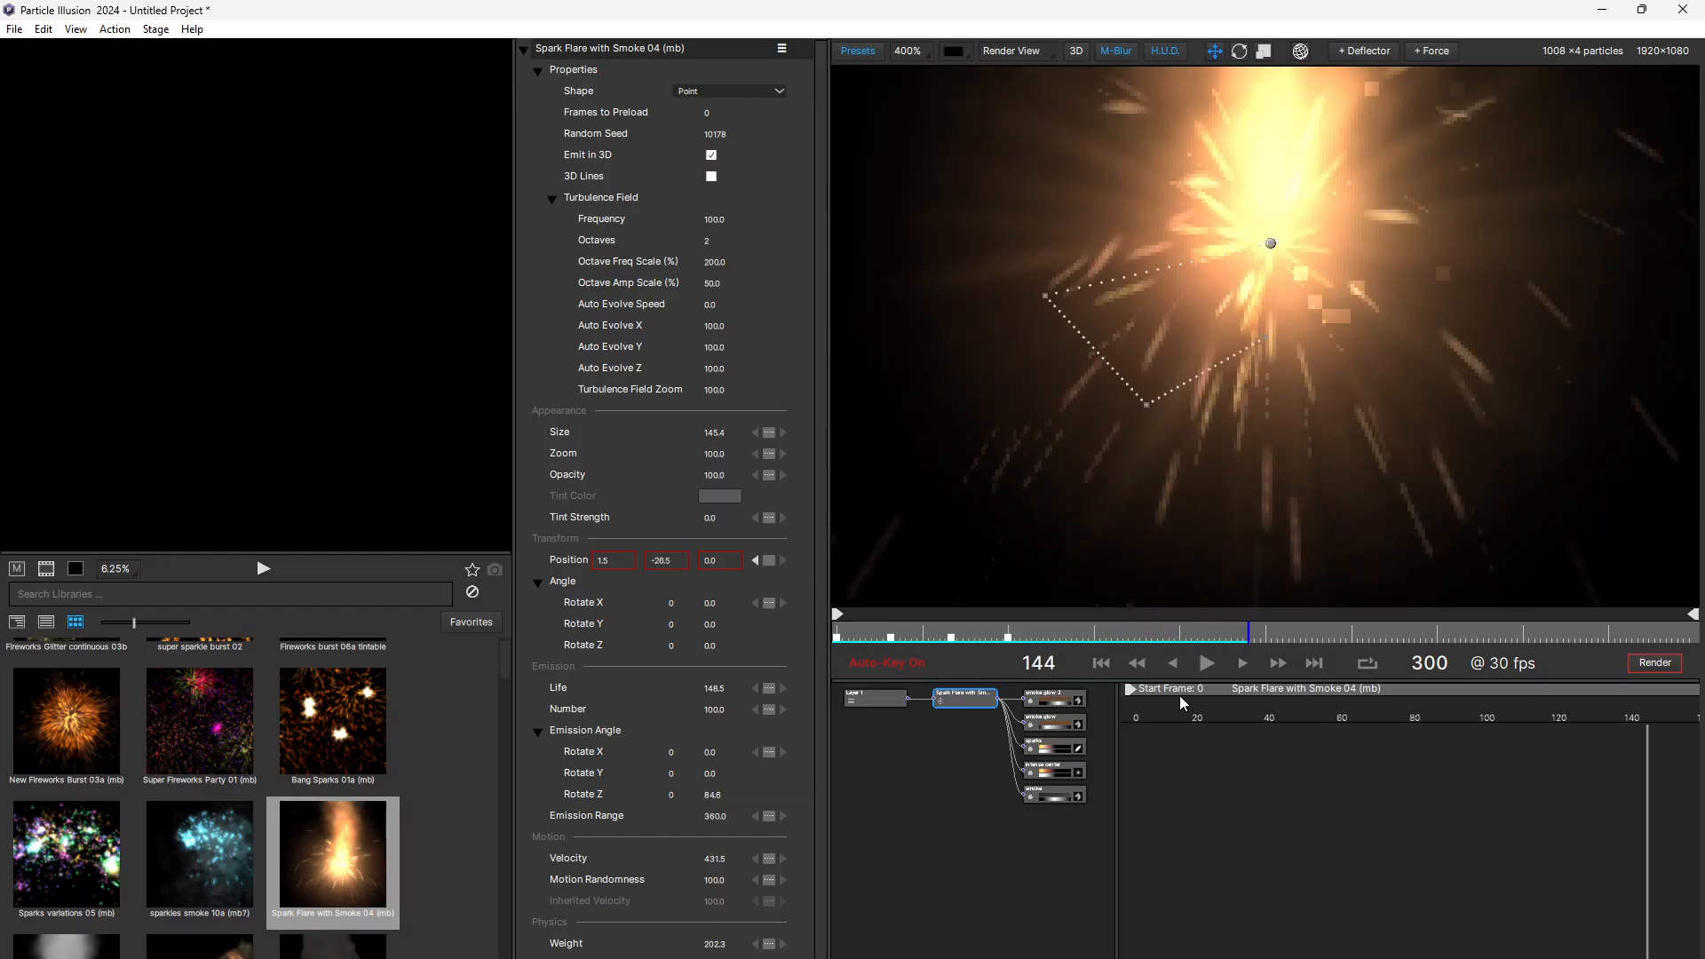
pyautogui.click(1101, 666)
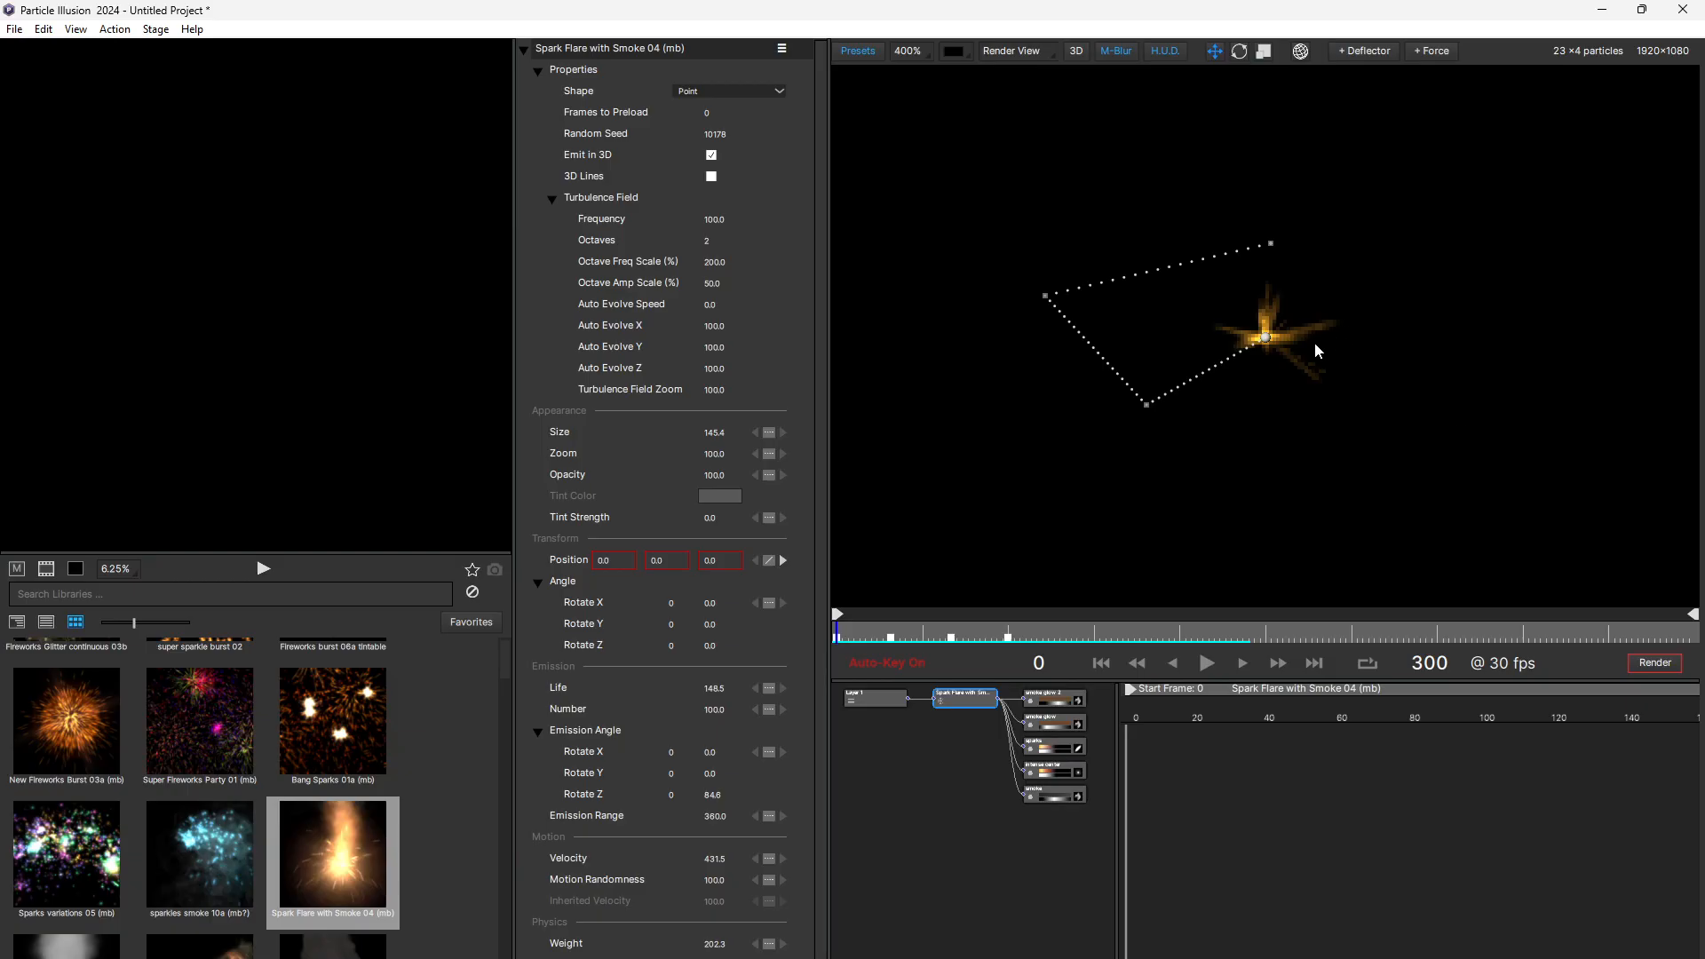
# Step: Open the render settings and set the output file to Particle Illusion Demo 1A in the ASSETS folder
pyautogui.click(1644, 661)
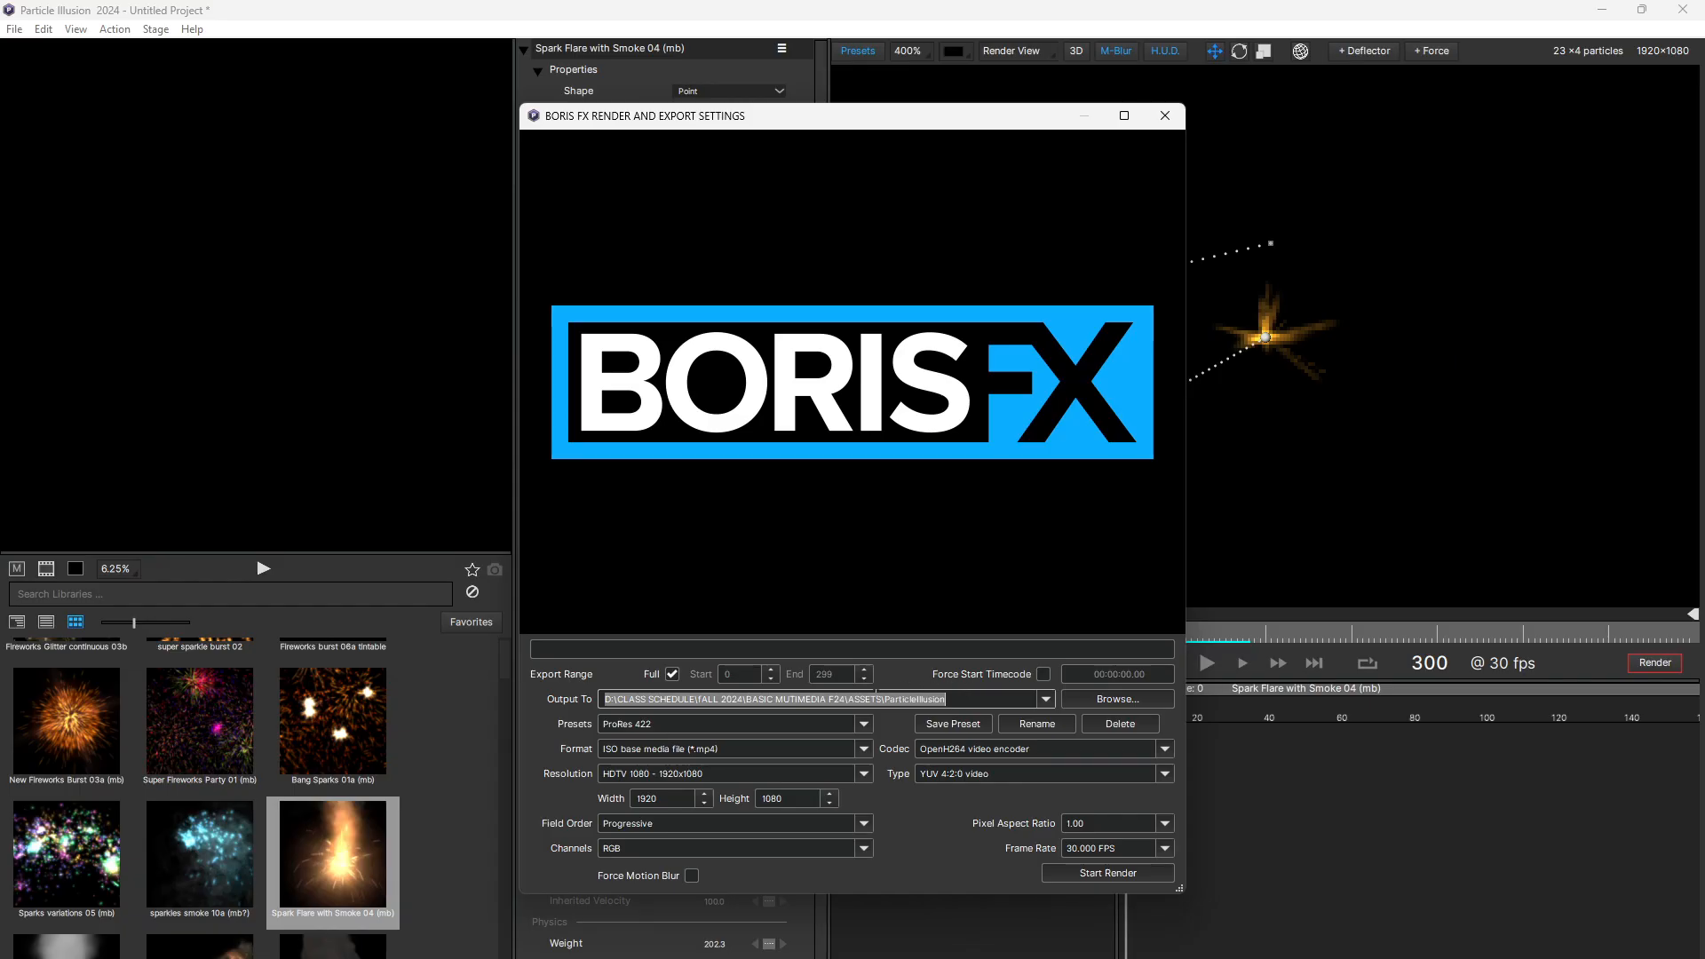
pyautogui.click(1103, 698)
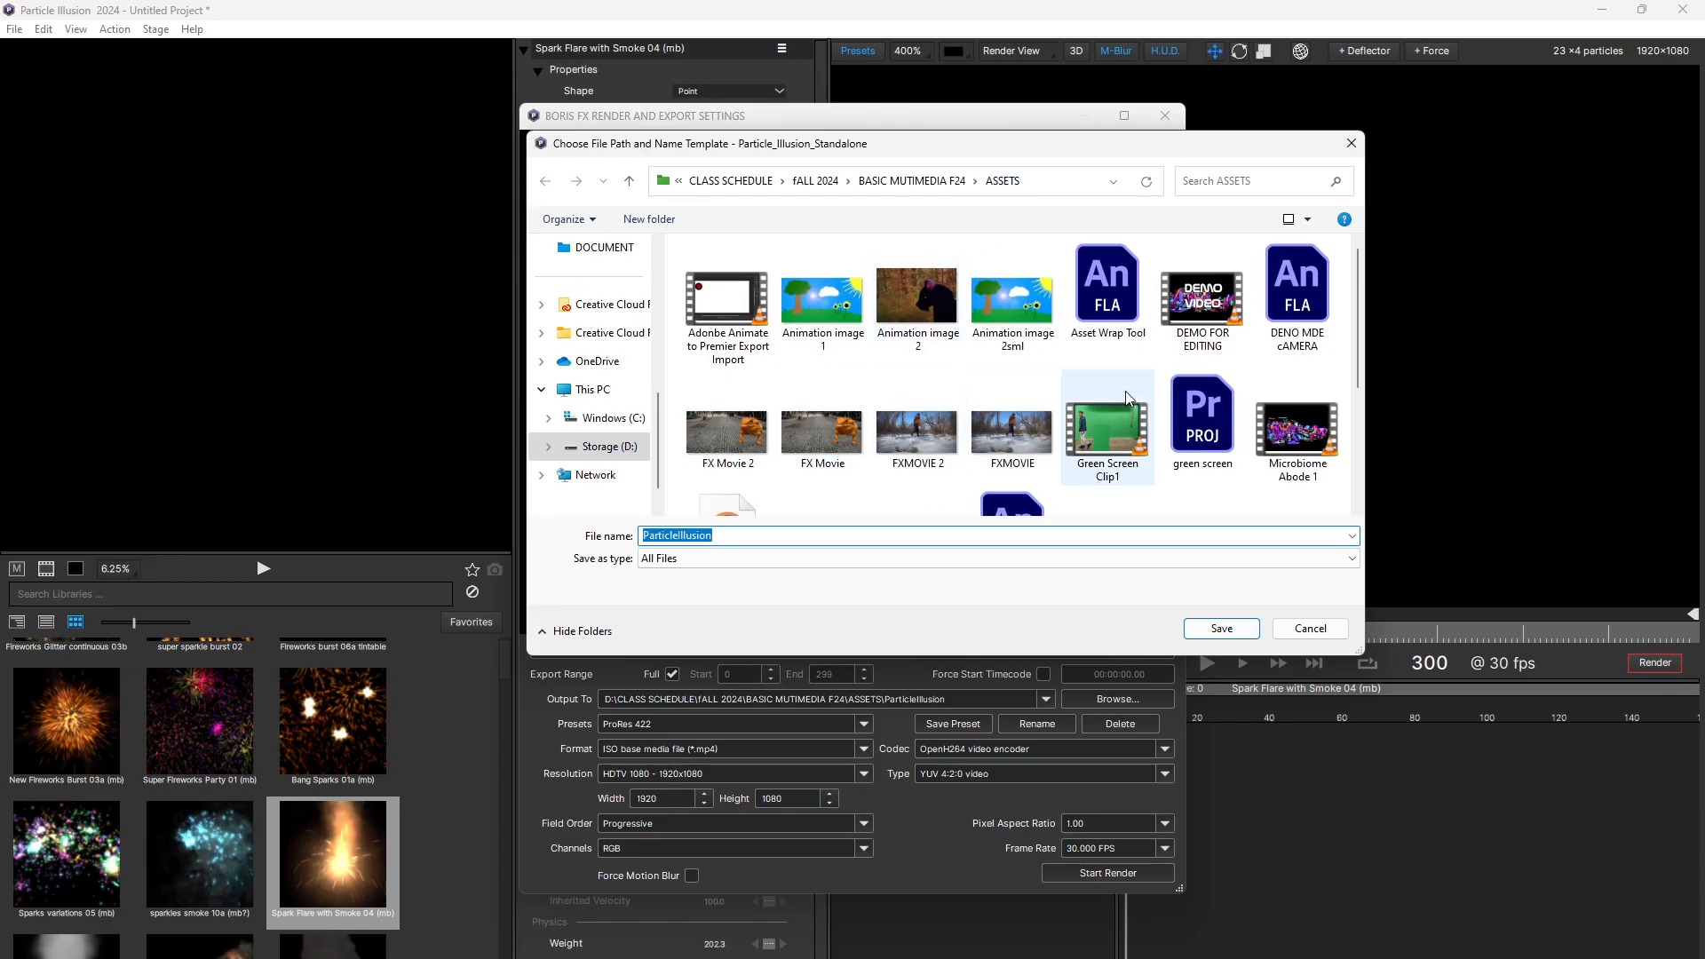
pyautogui.scroll(-2, 1362, 305)
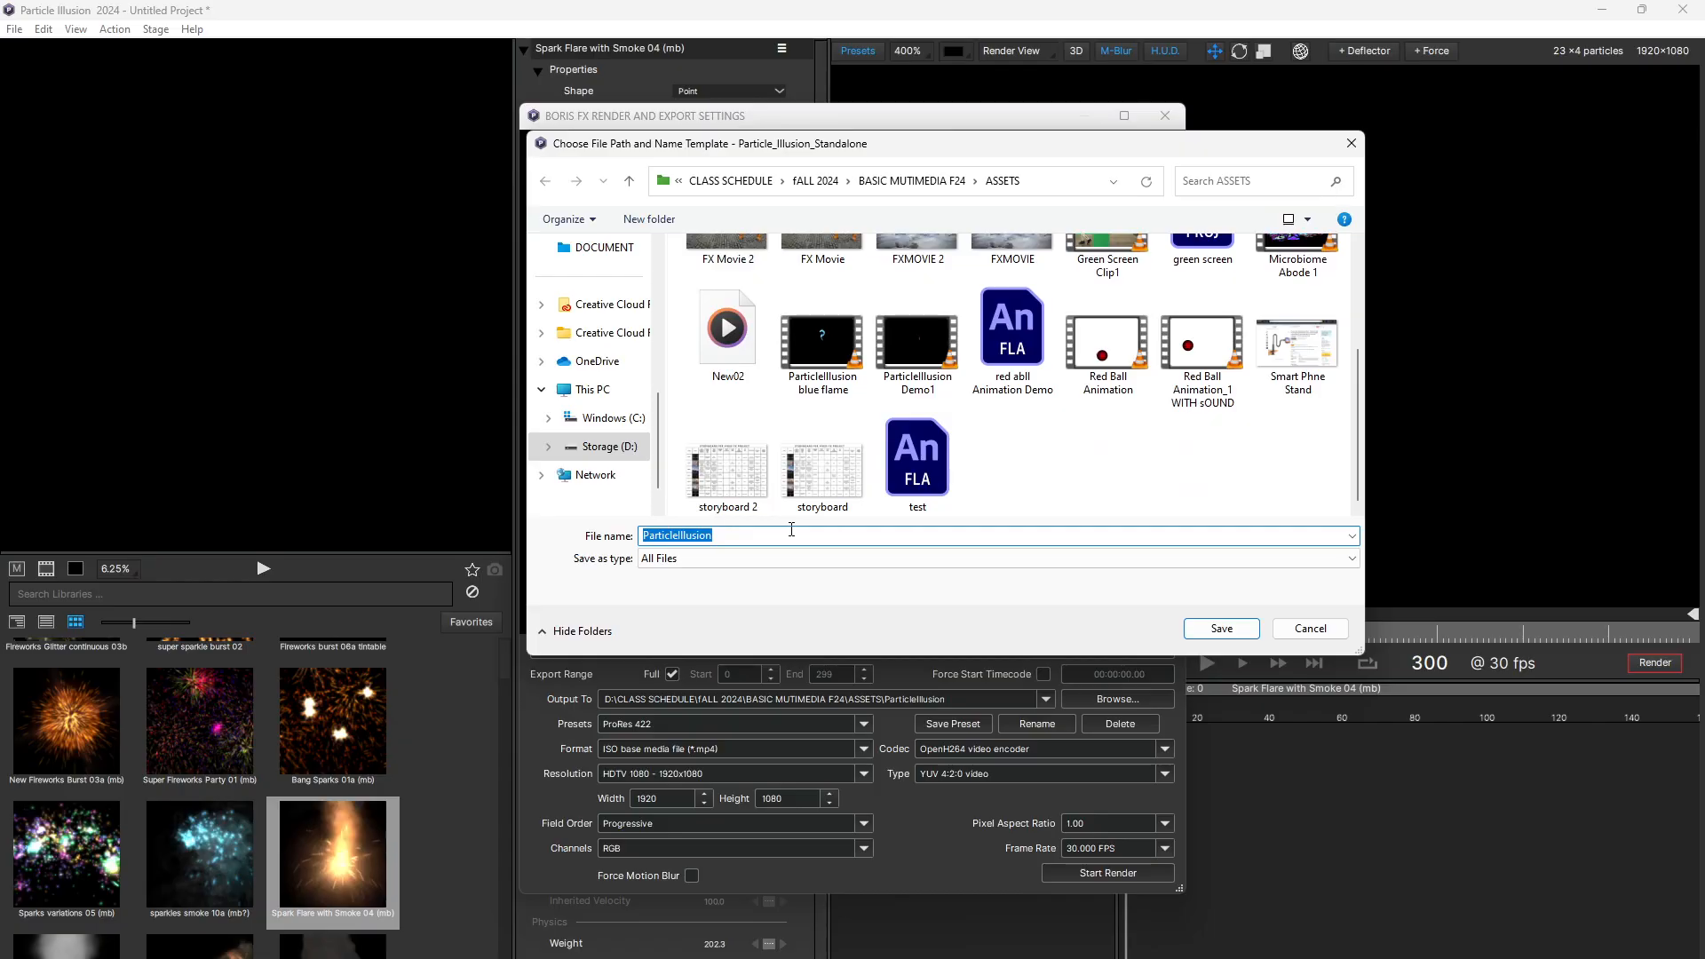
pyautogui.moveTo(716, 536); pyautogui.dragTo(636, 543)
pyautogui.write('Pa')
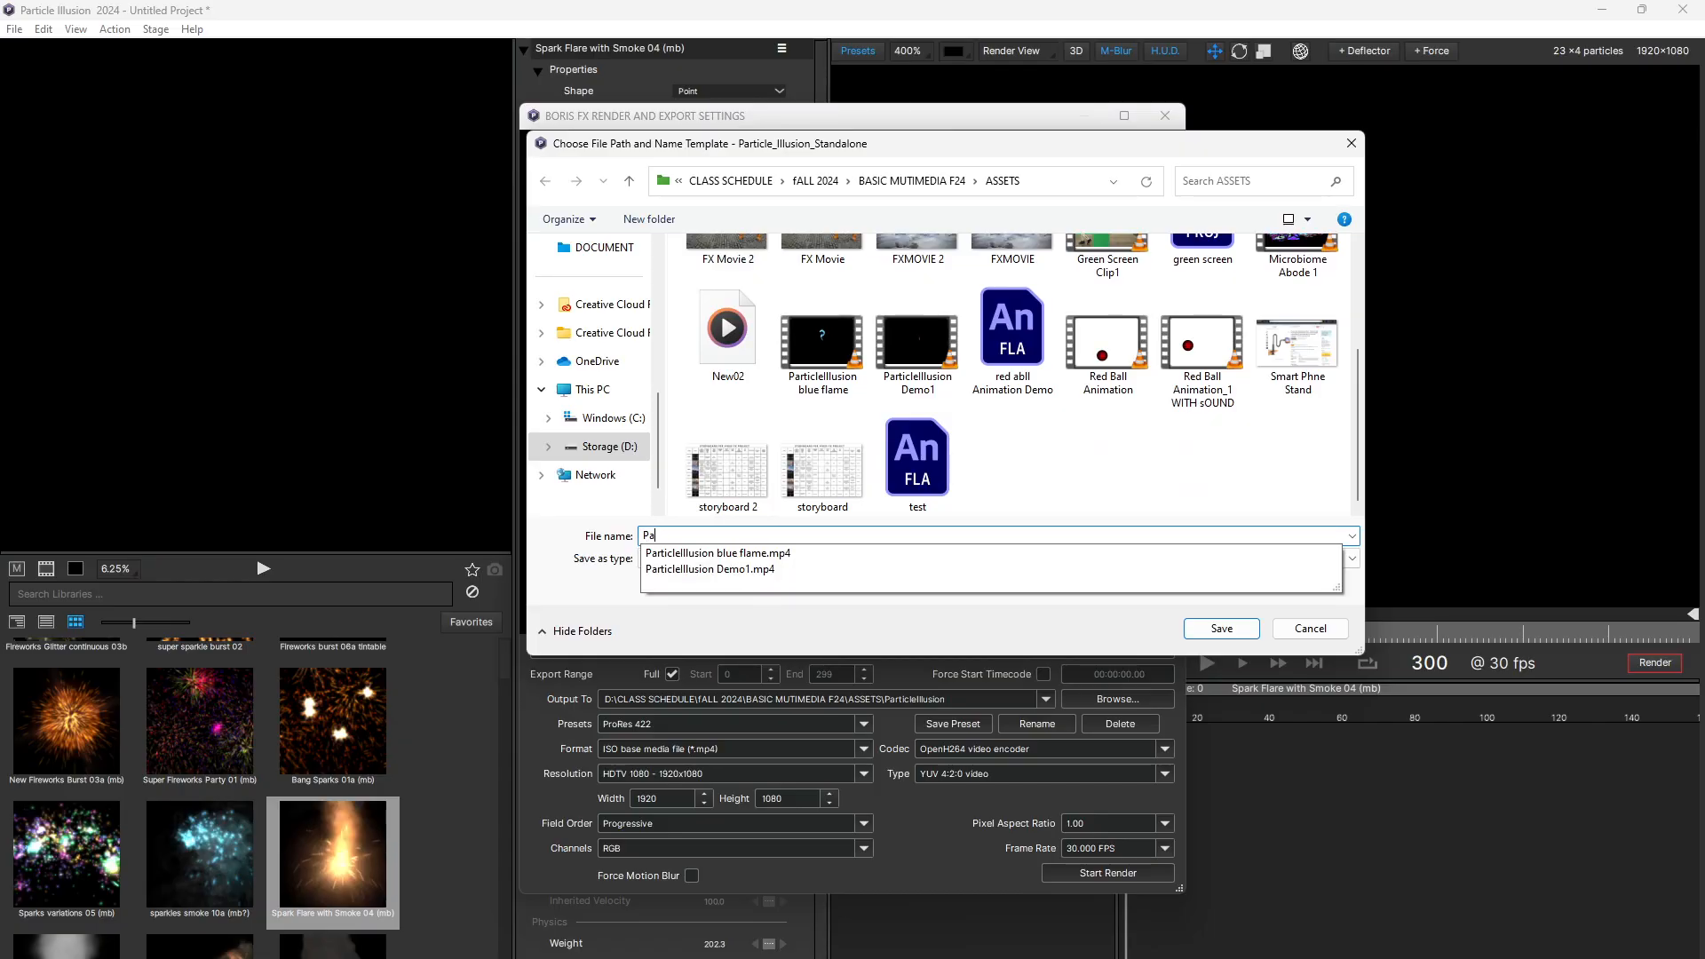
pyautogui.write('rticle ')
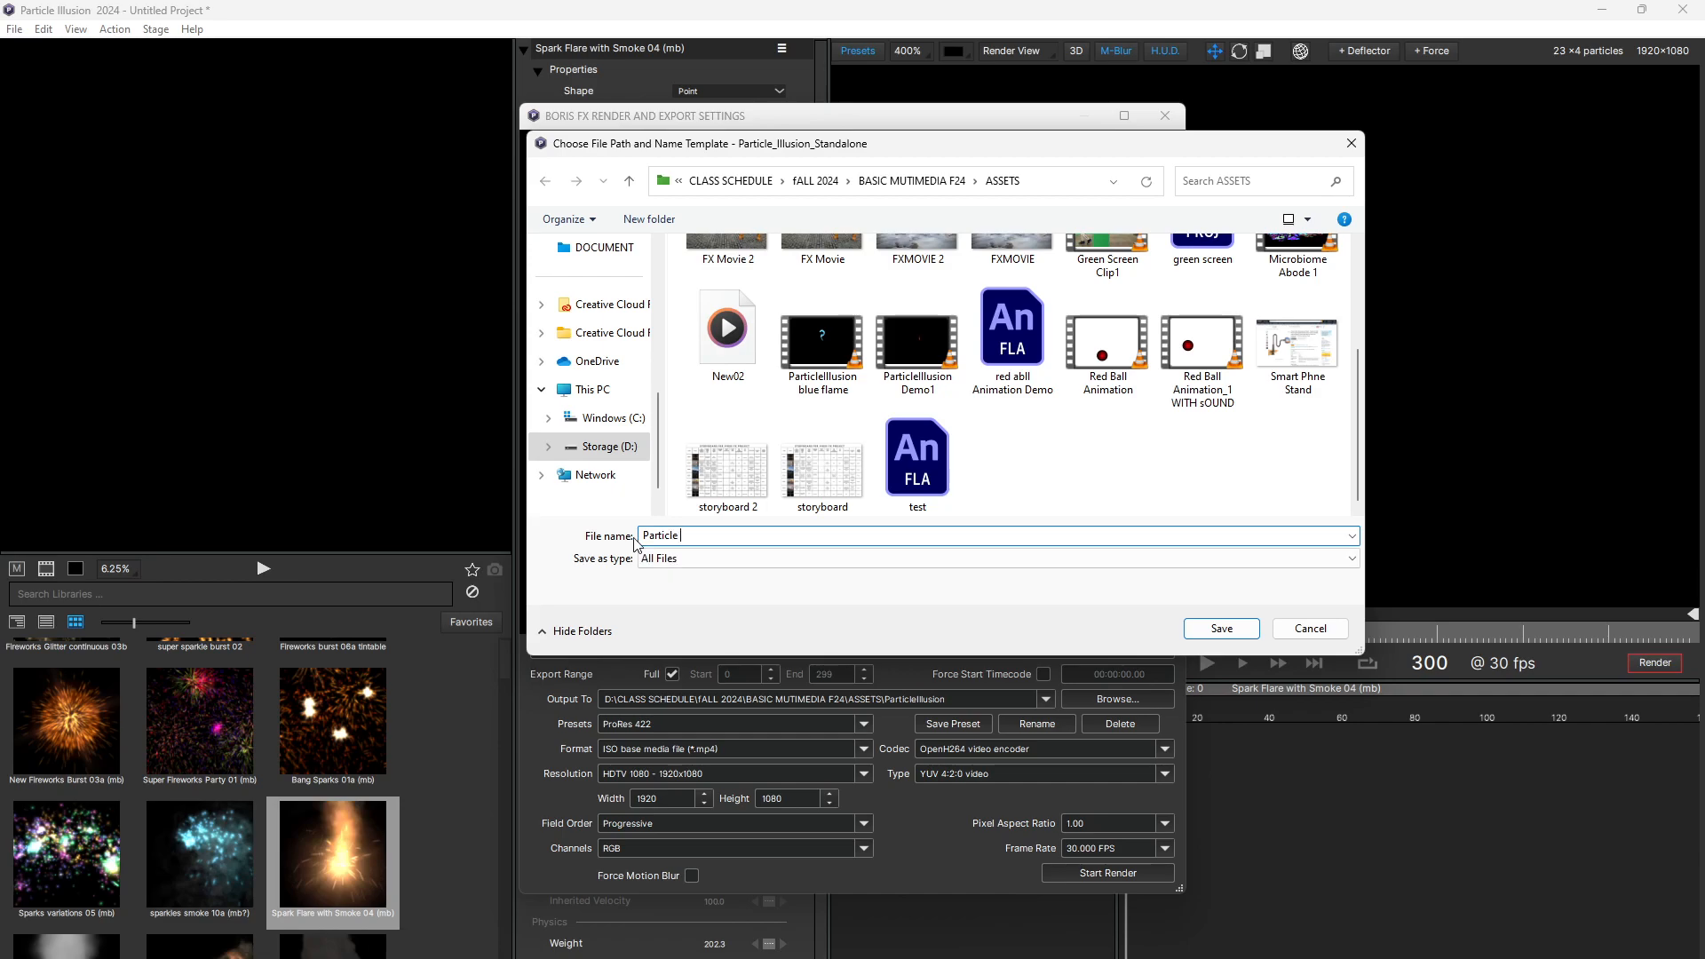
pyautogui.write('Illusion Demo 1')
pyautogui.write('A')
pyautogui.click(1228, 631)
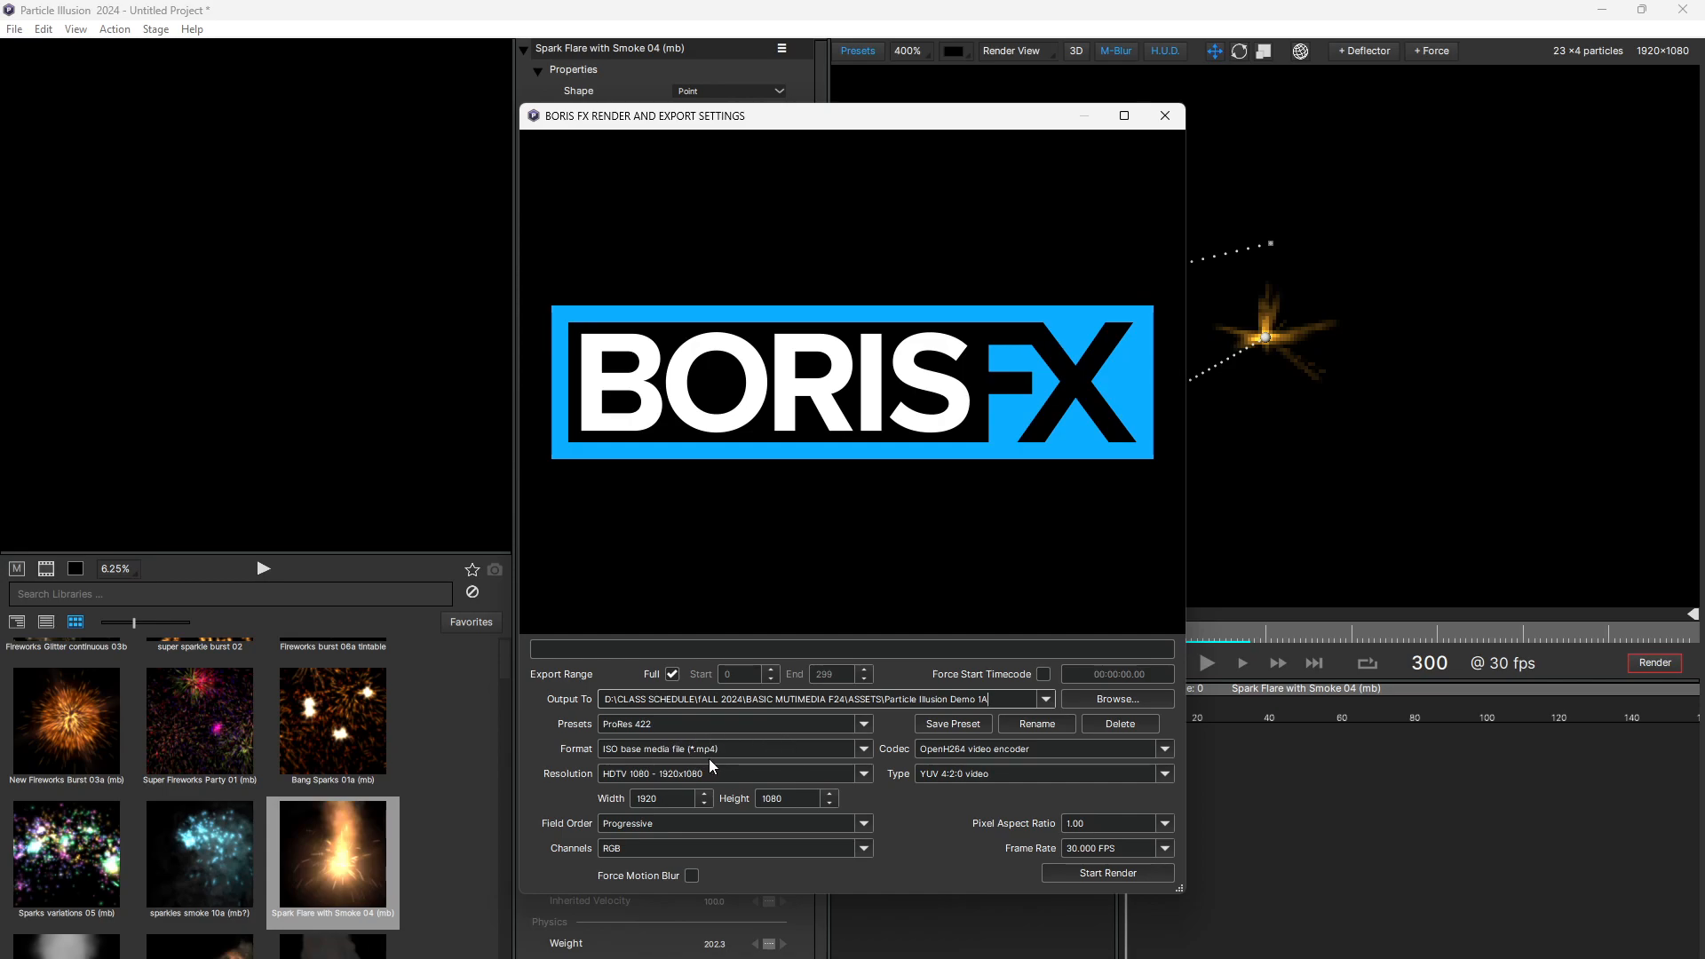
# Step: Review the format, resolution and type options, keep MP4, HDTV 1080 and YUV 4:2:0 video, and start the render
pyautogui.click(863, 750)
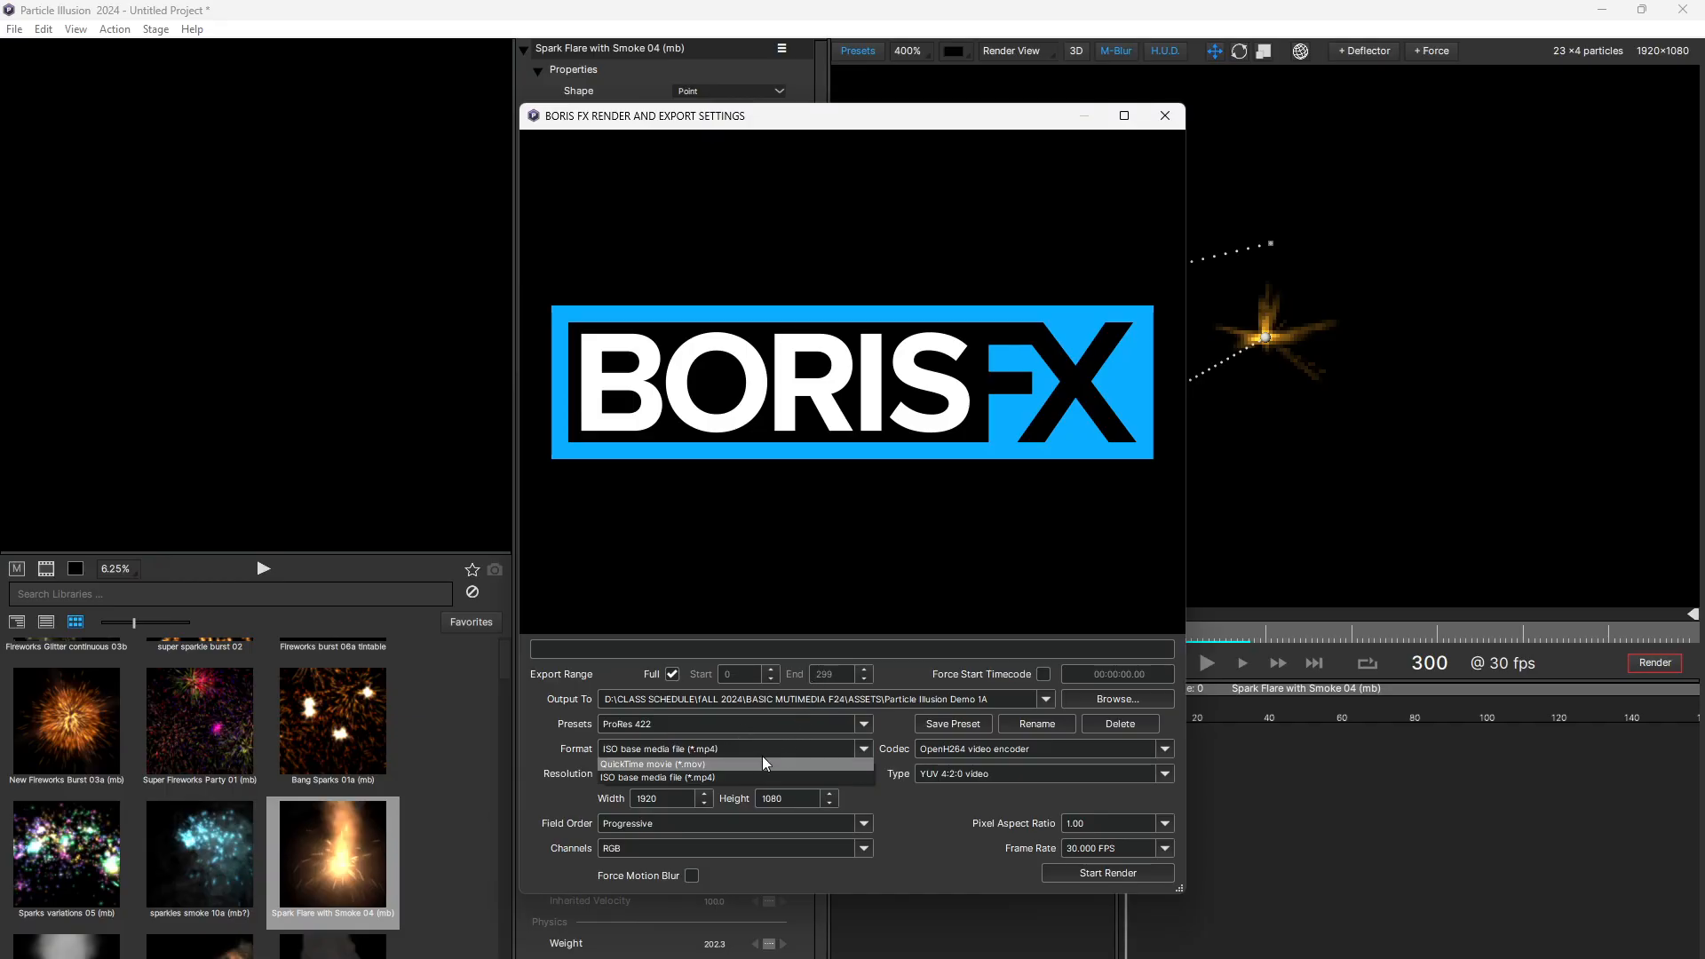
pyautogui.click(735, 799)
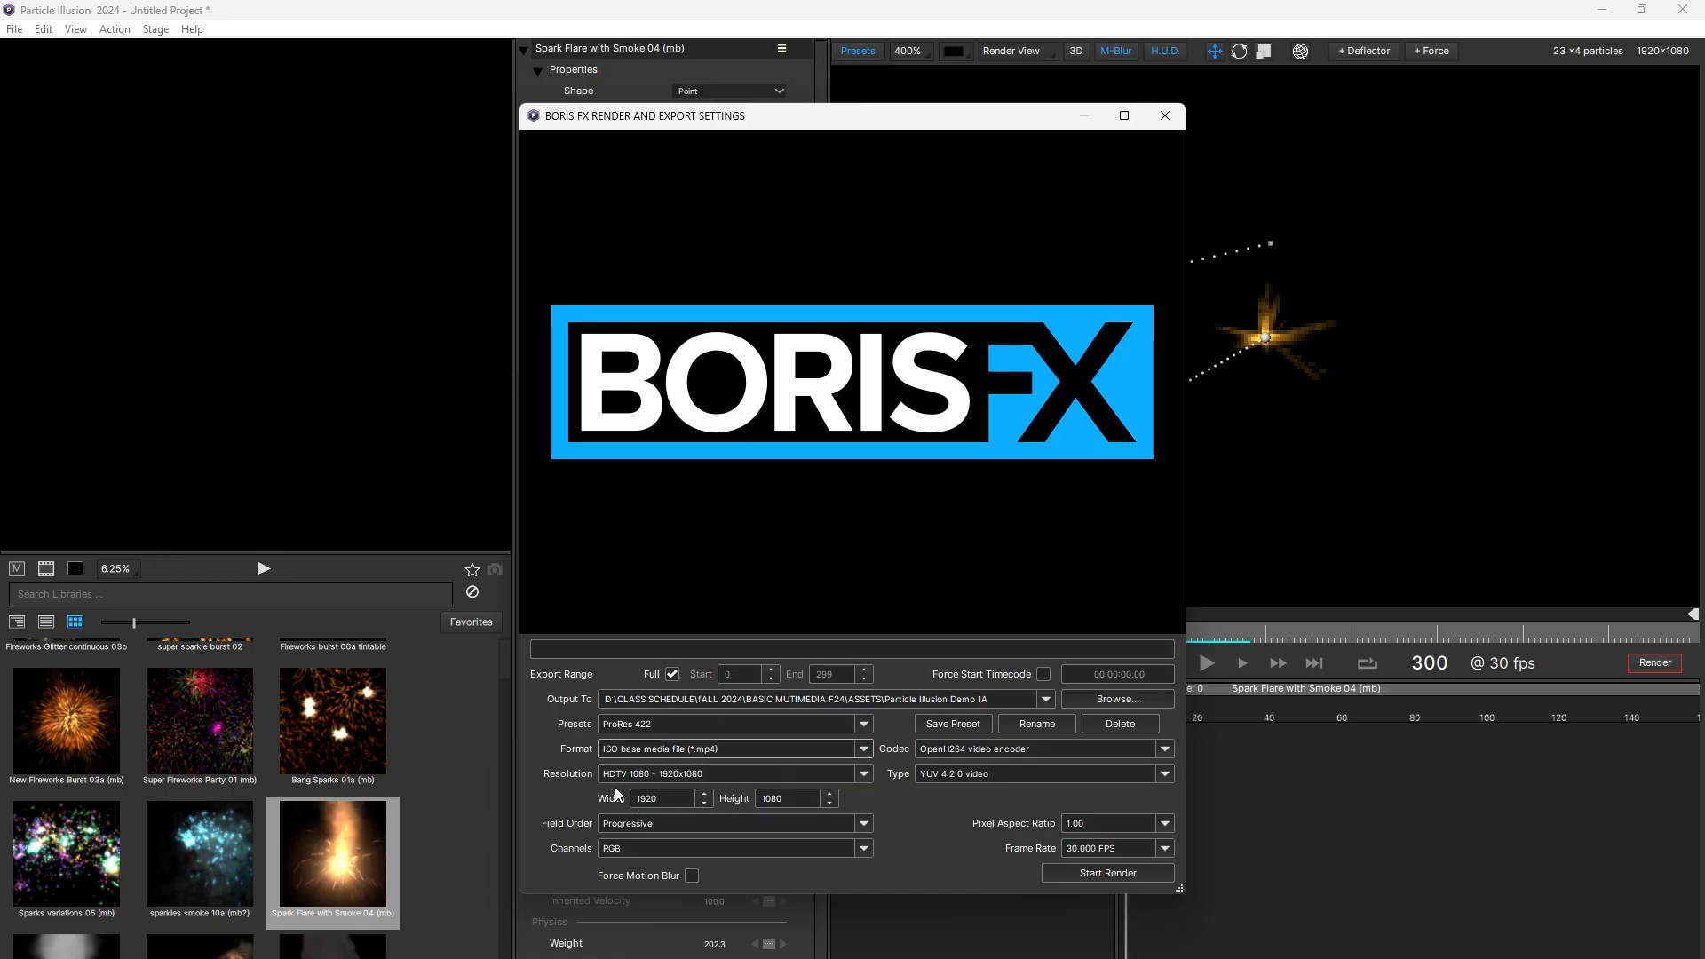
pyautogui.click(863, 774)
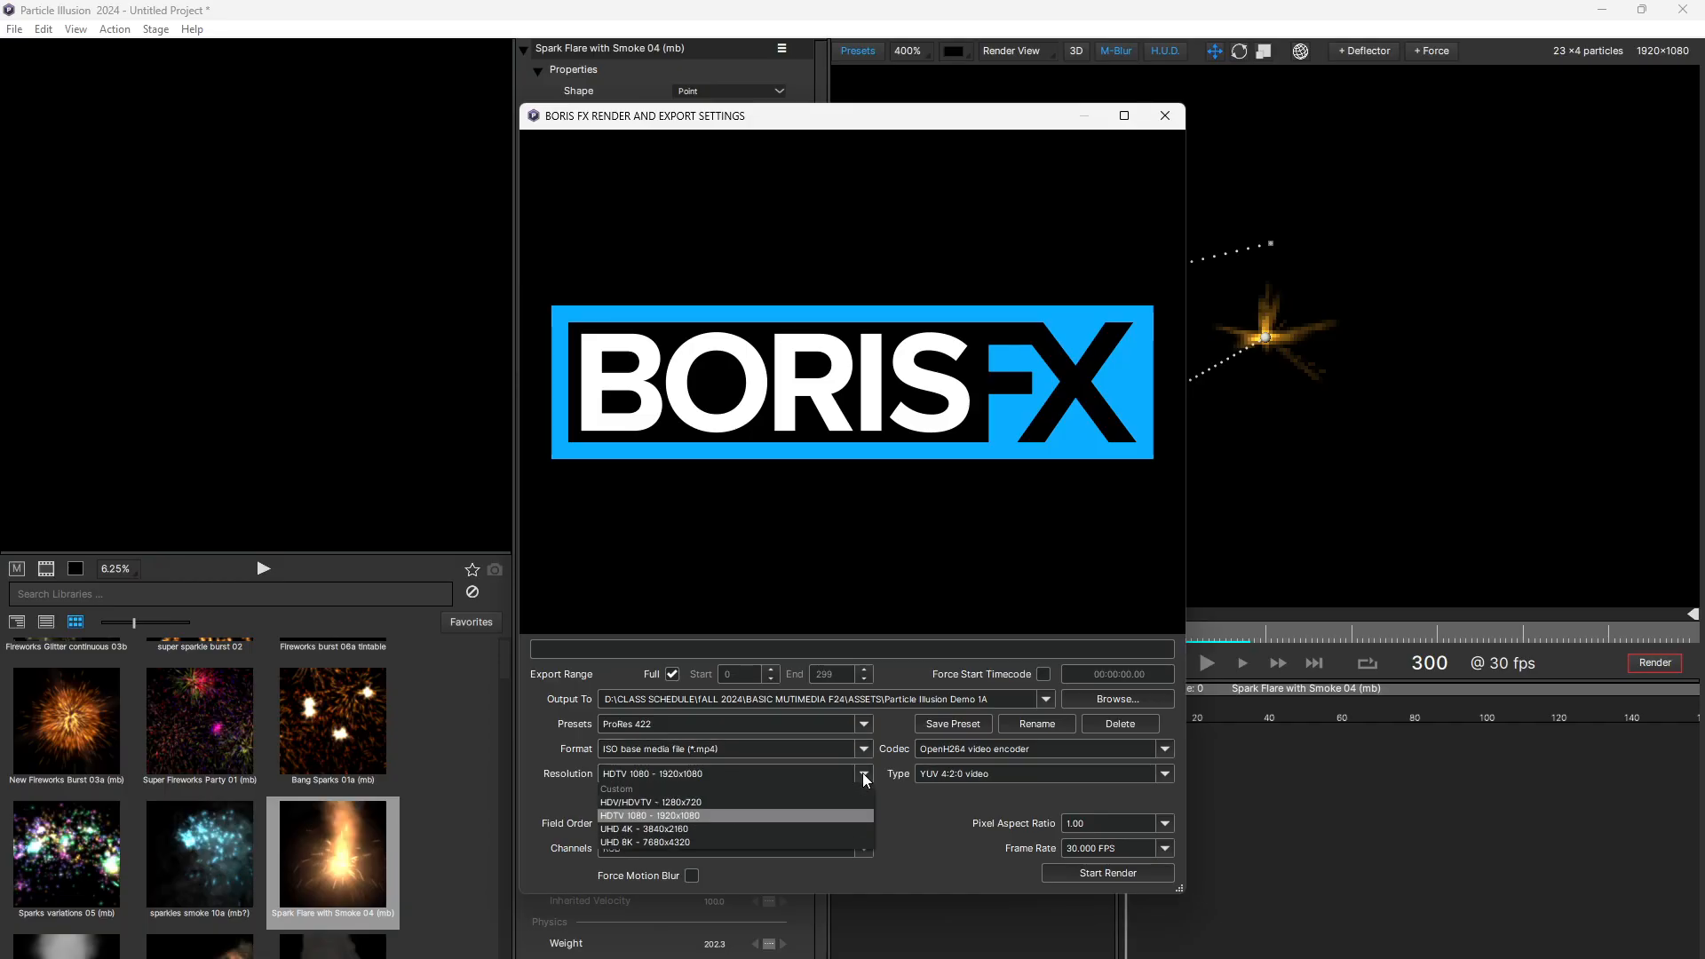
pyautogui.click(863, 774)
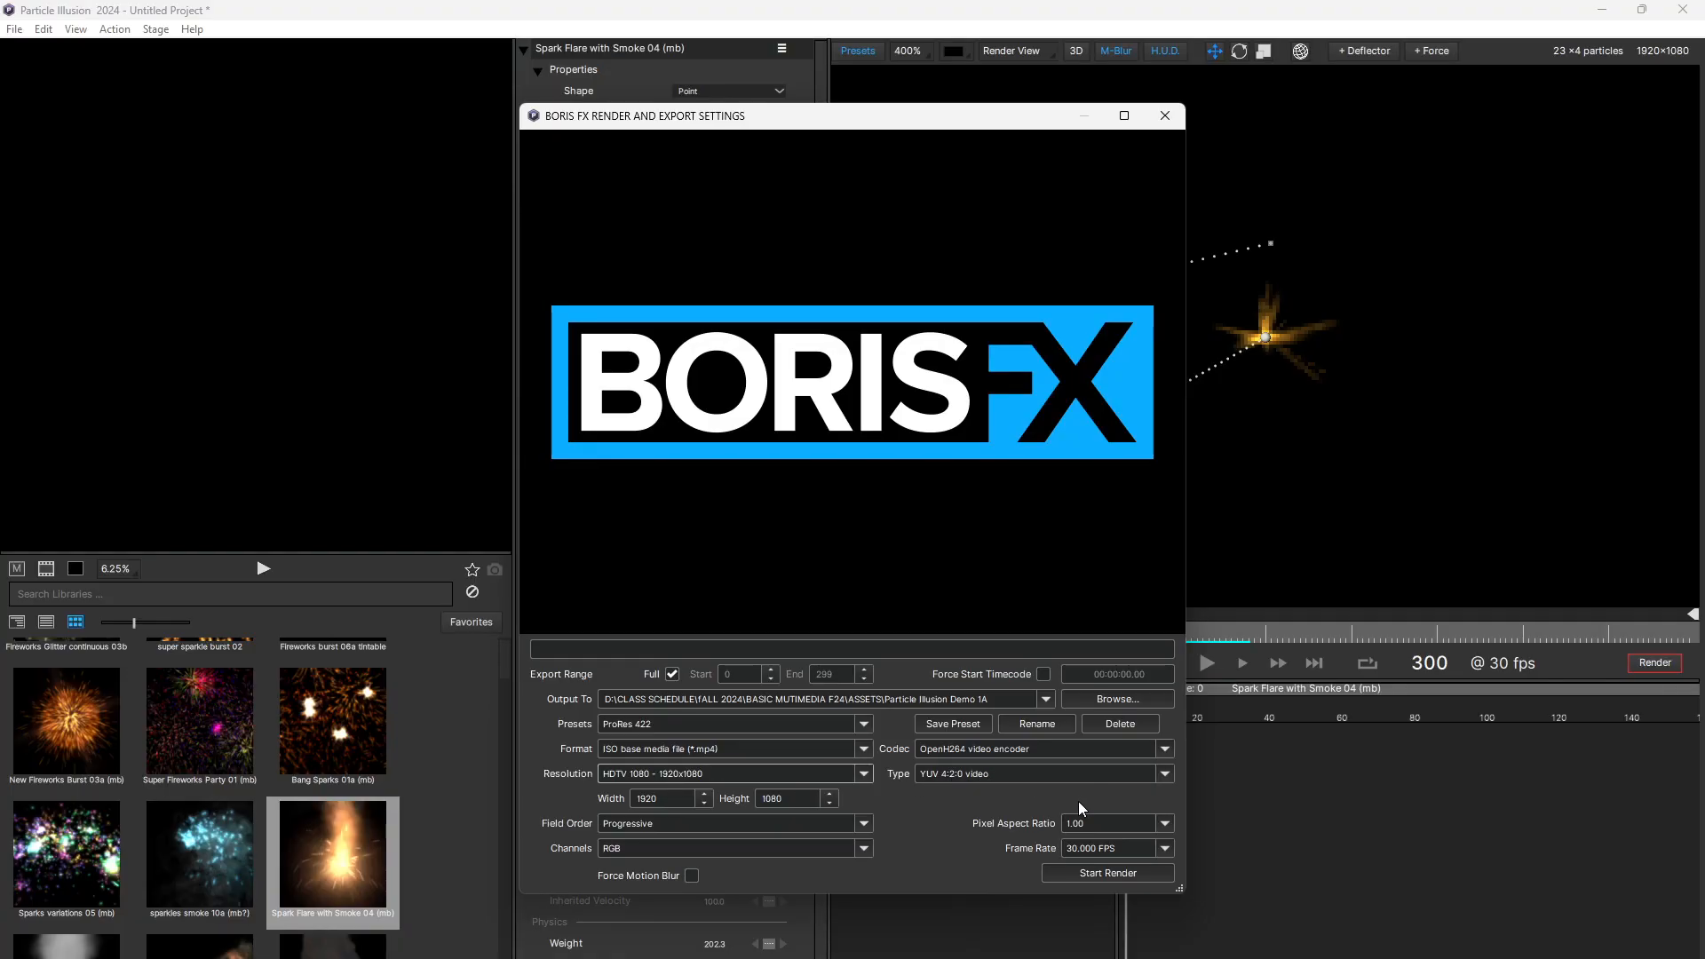
pyautogui.click(1173, 774)
pyautogui.click(1174, 772)
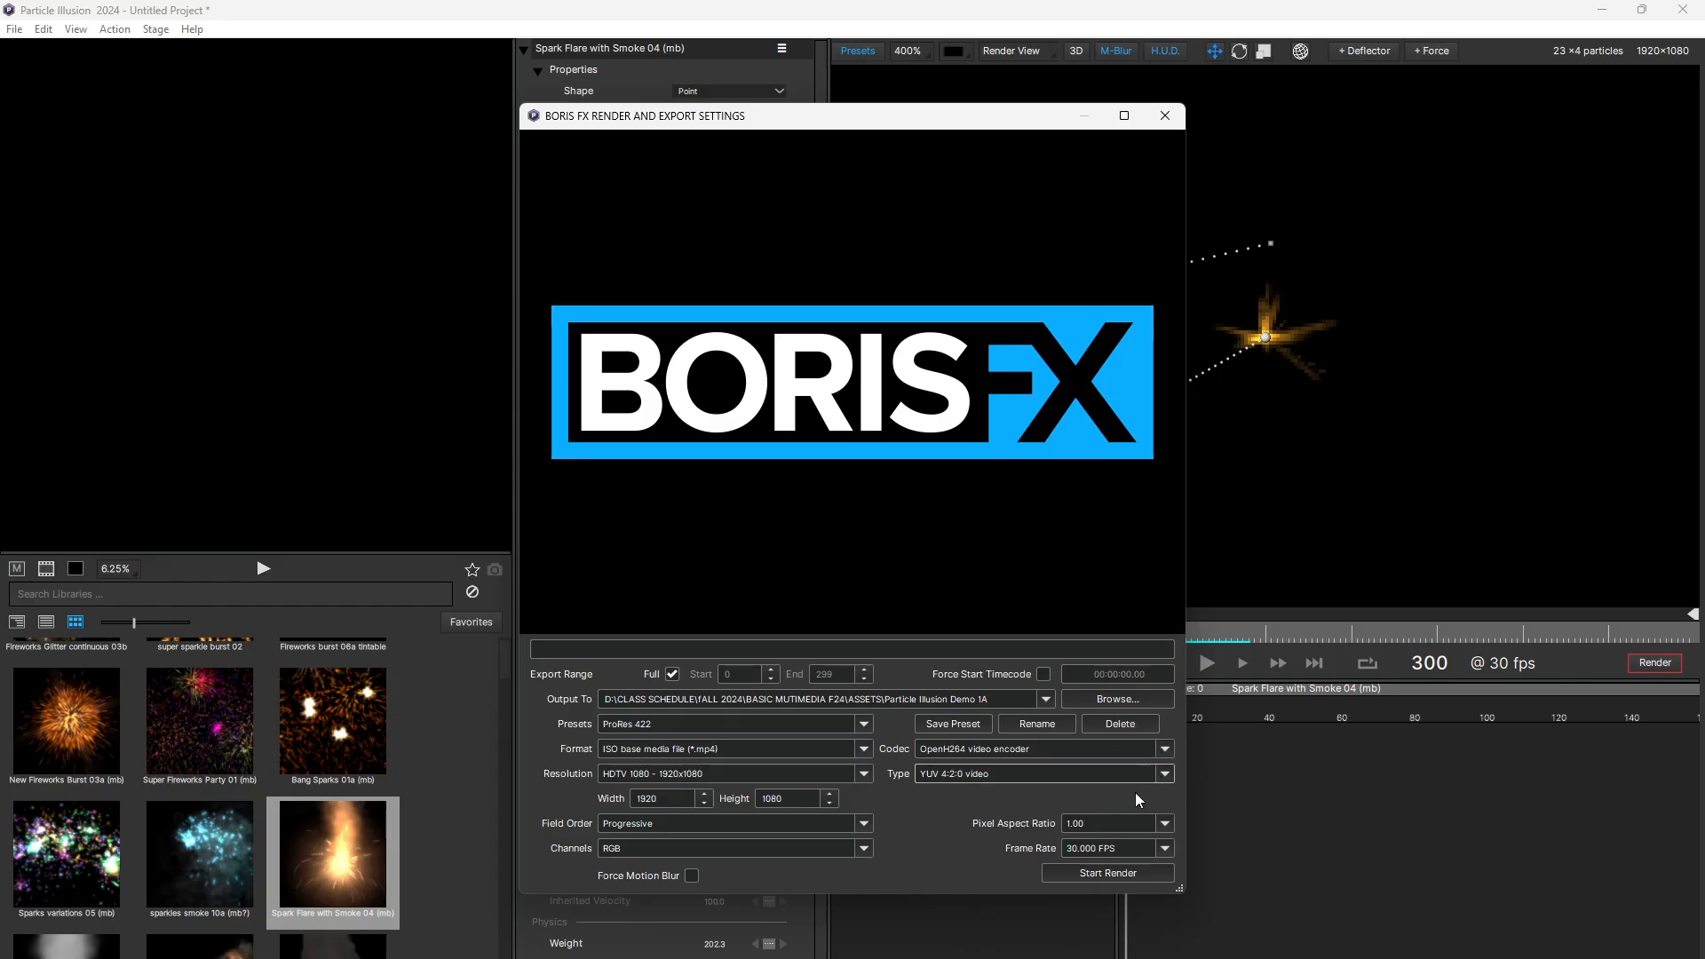
pyautogui.click(1110, 873)
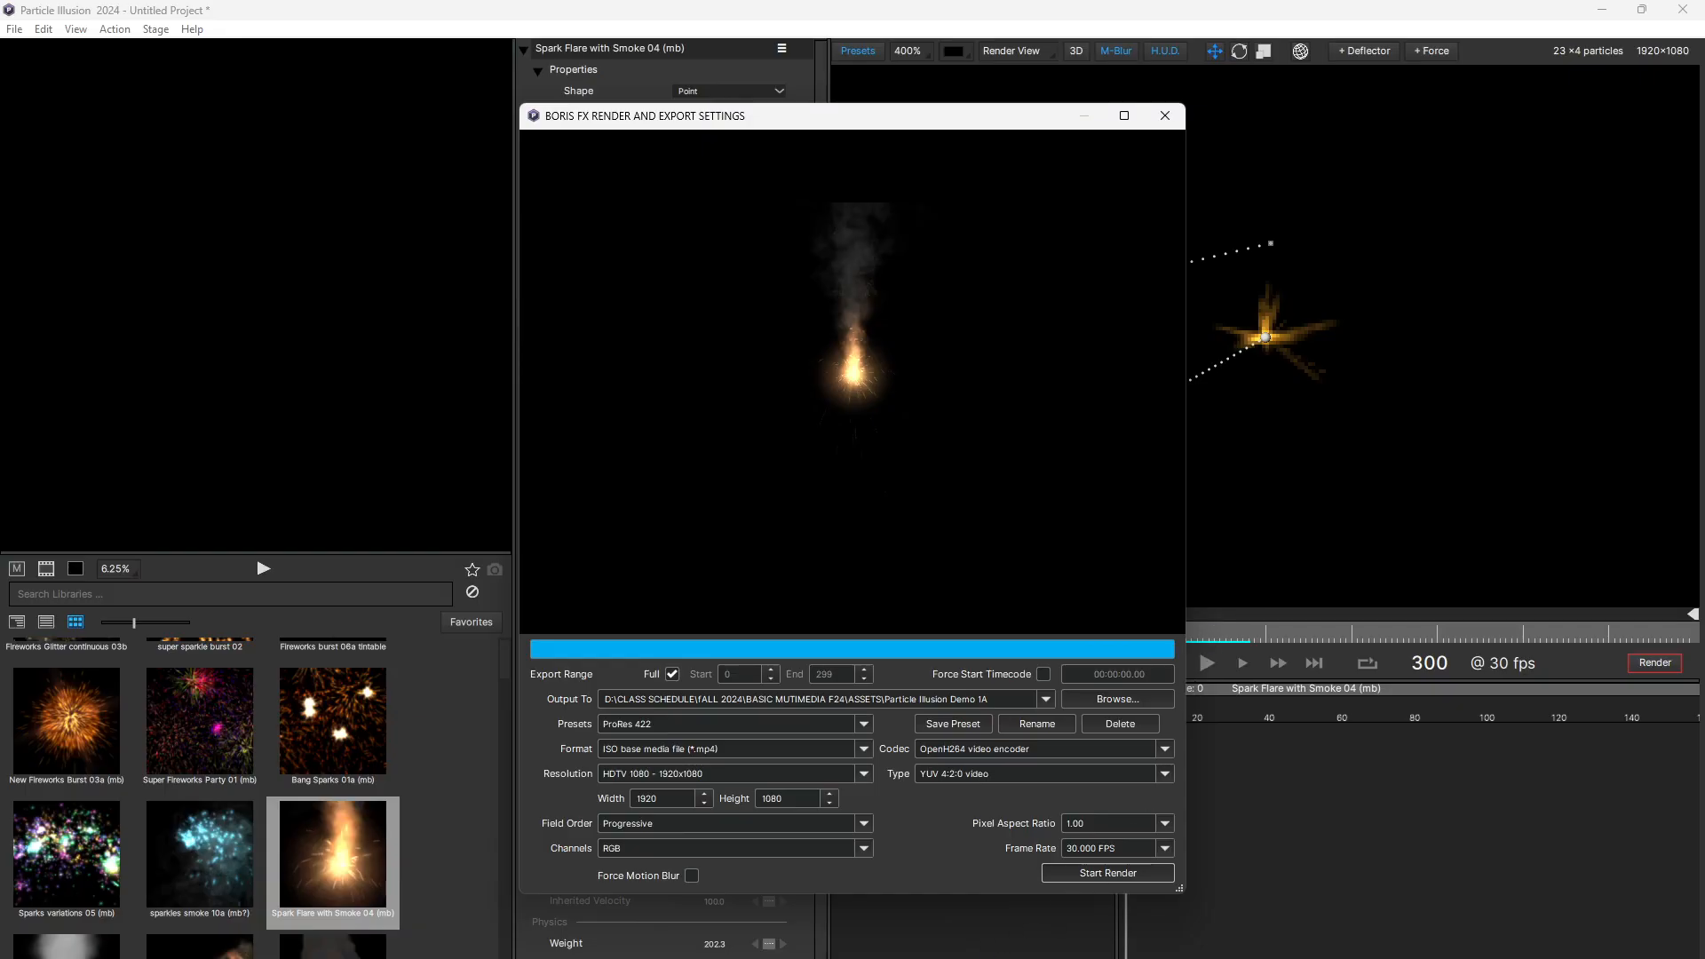
# Step: Open the ASSETS folder in File Explorer, watch the rendered Particle Illusion Demo 1A video and close the player
pyautogui.press('super+e')
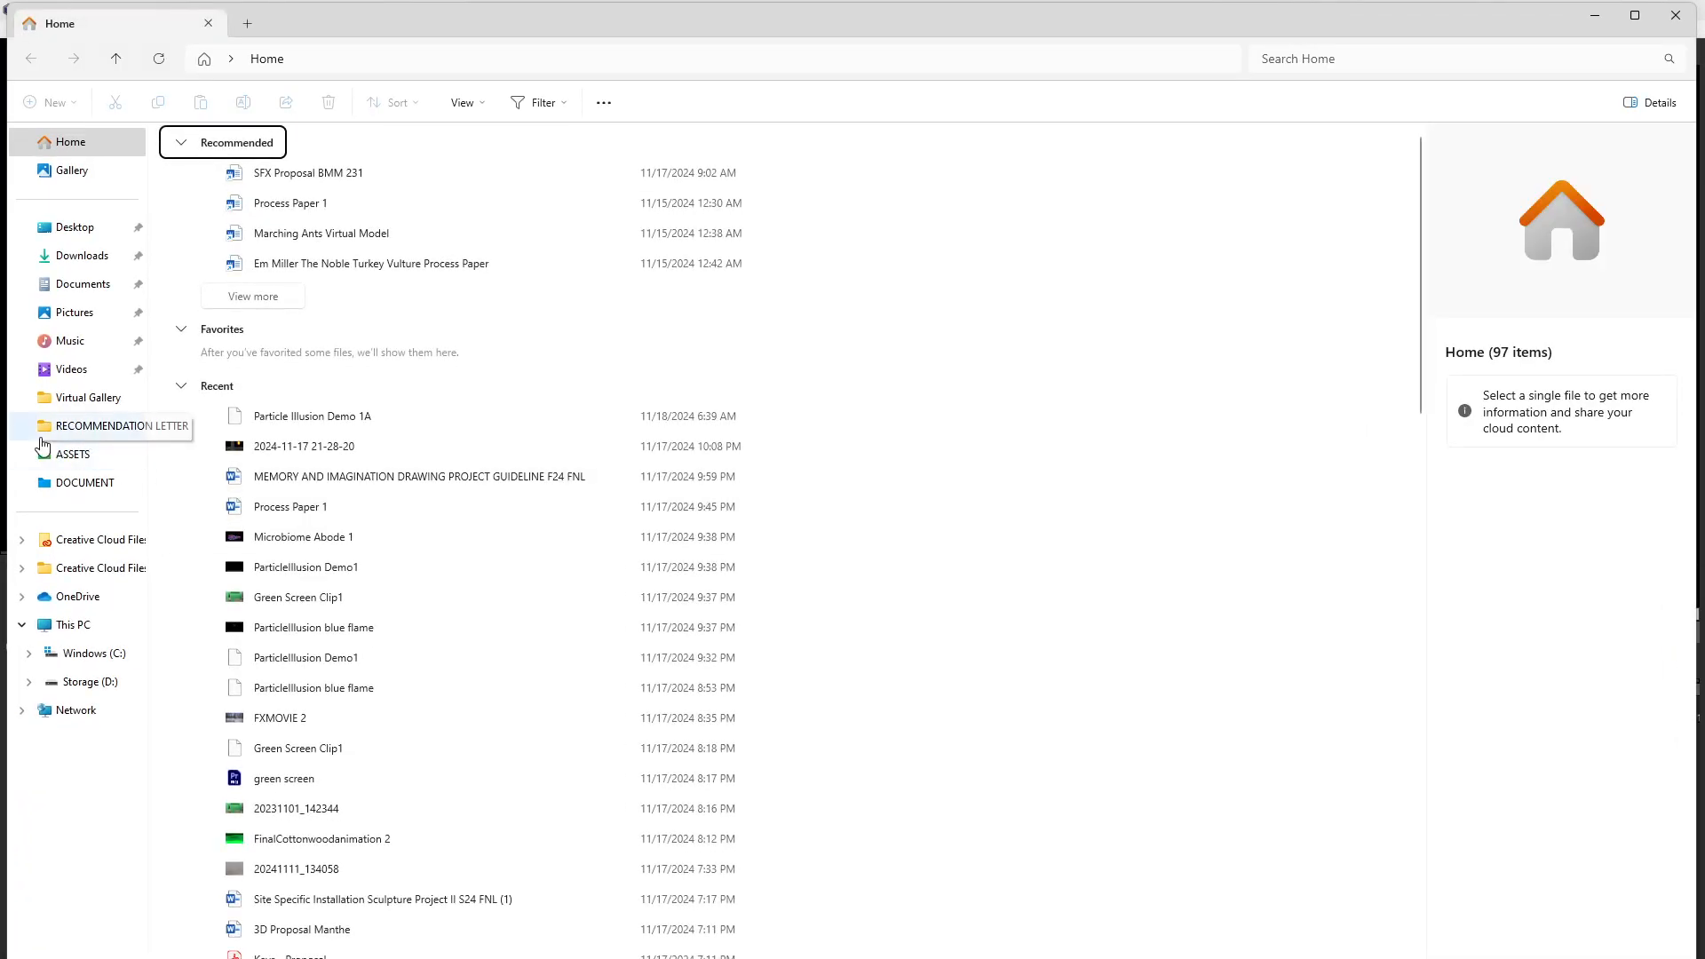
pyautogui.click(76, 454)
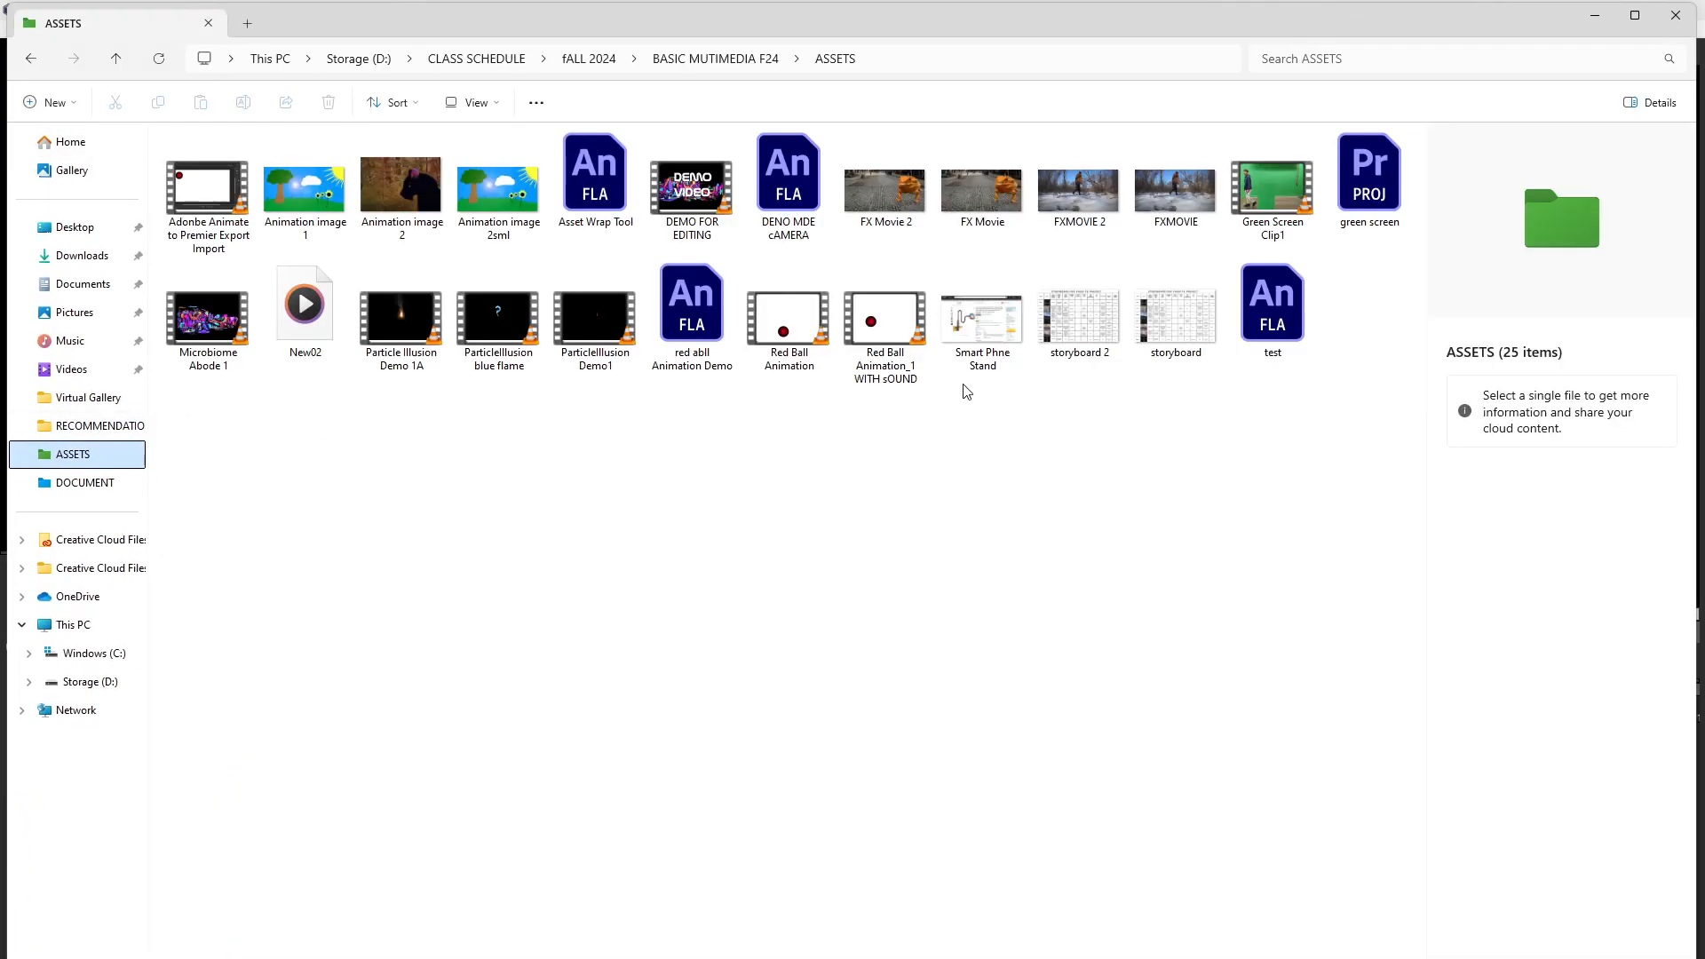
pyautogui.click(392, 312)
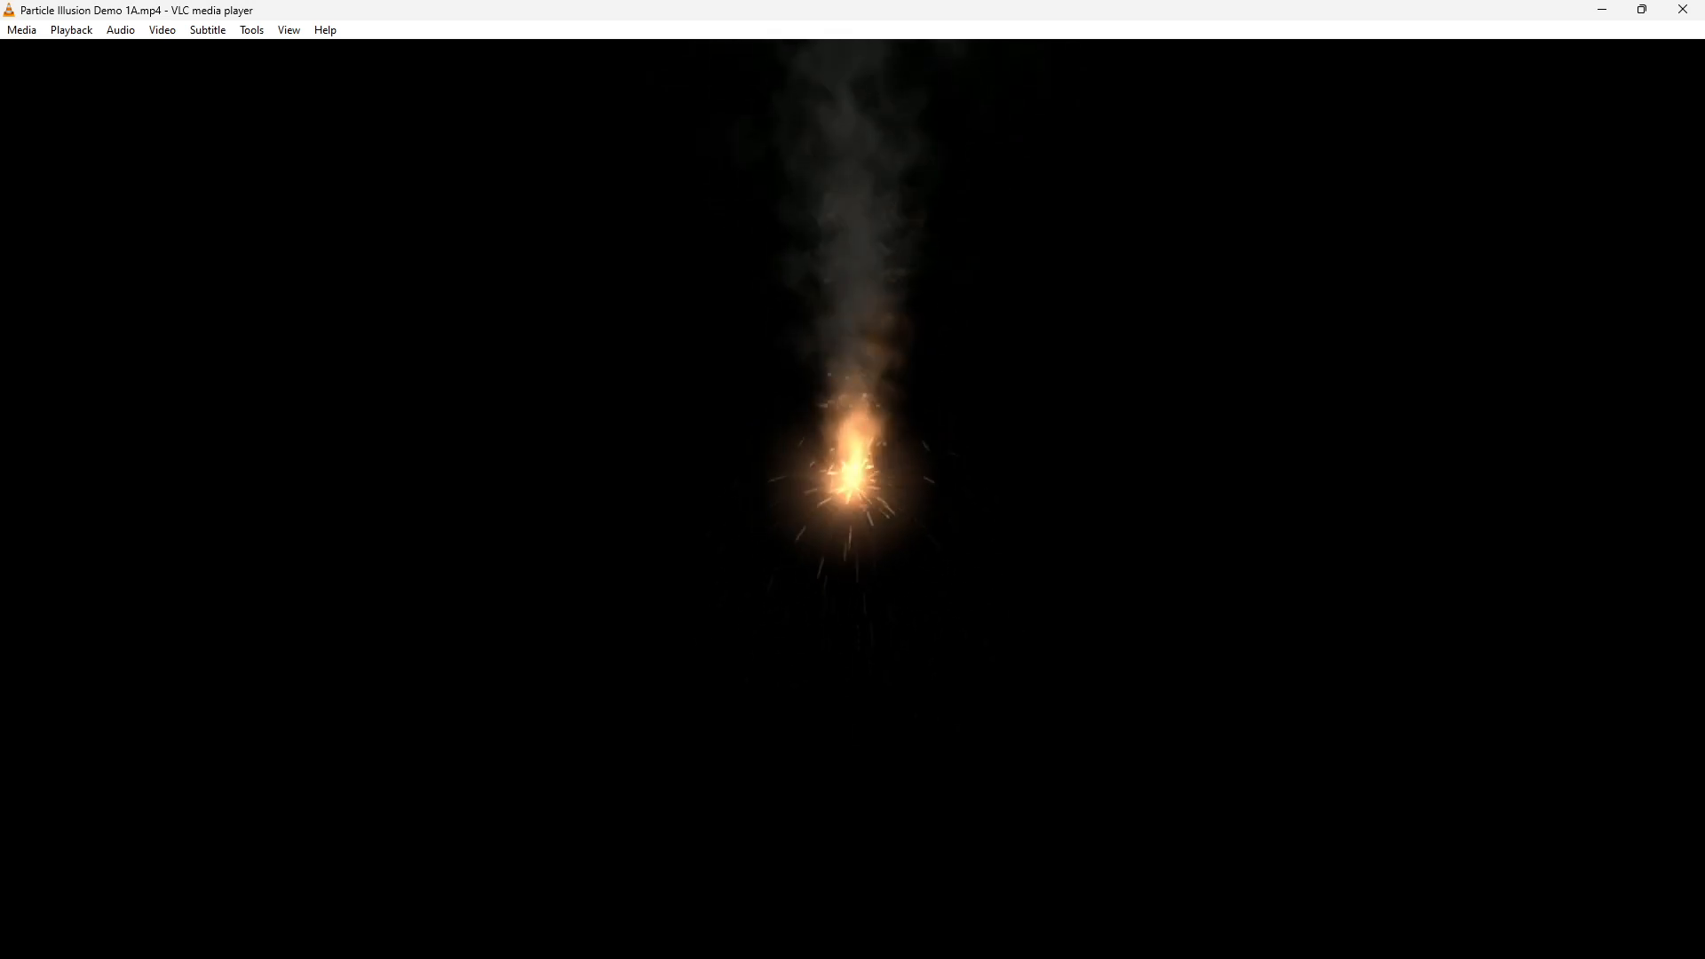
pyautogui.click(1687, 8)
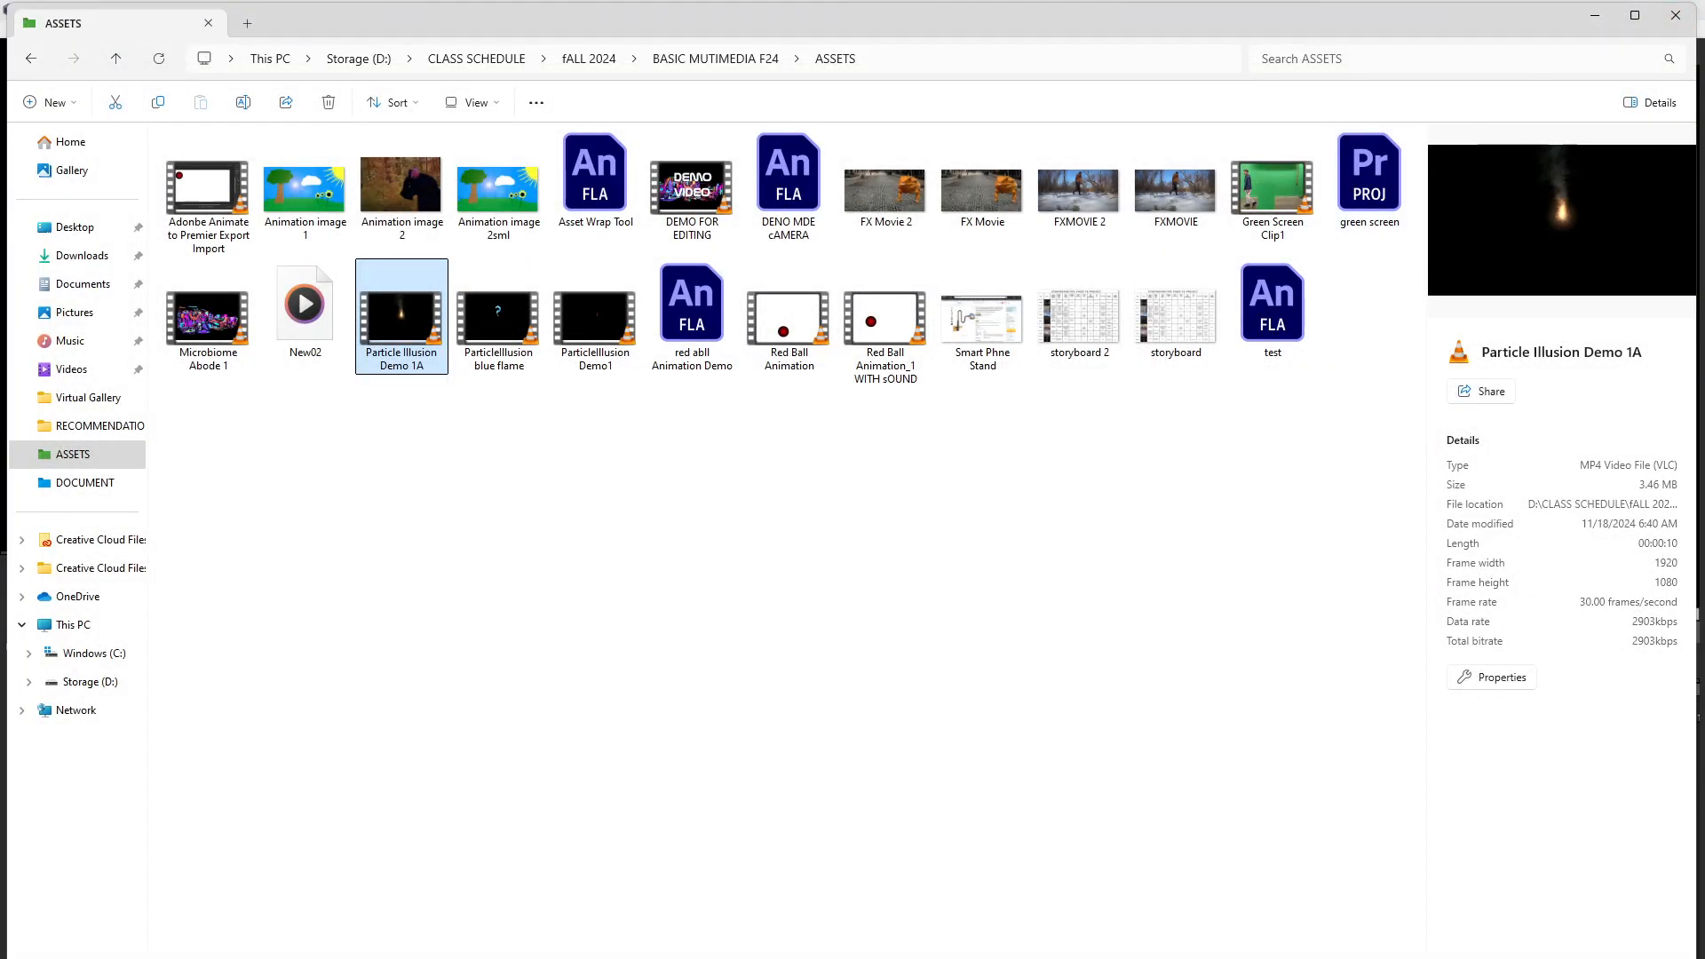
# Step: Switch back to Particle Illusion and close the render and export settings
pyautogui.click(740, 958)
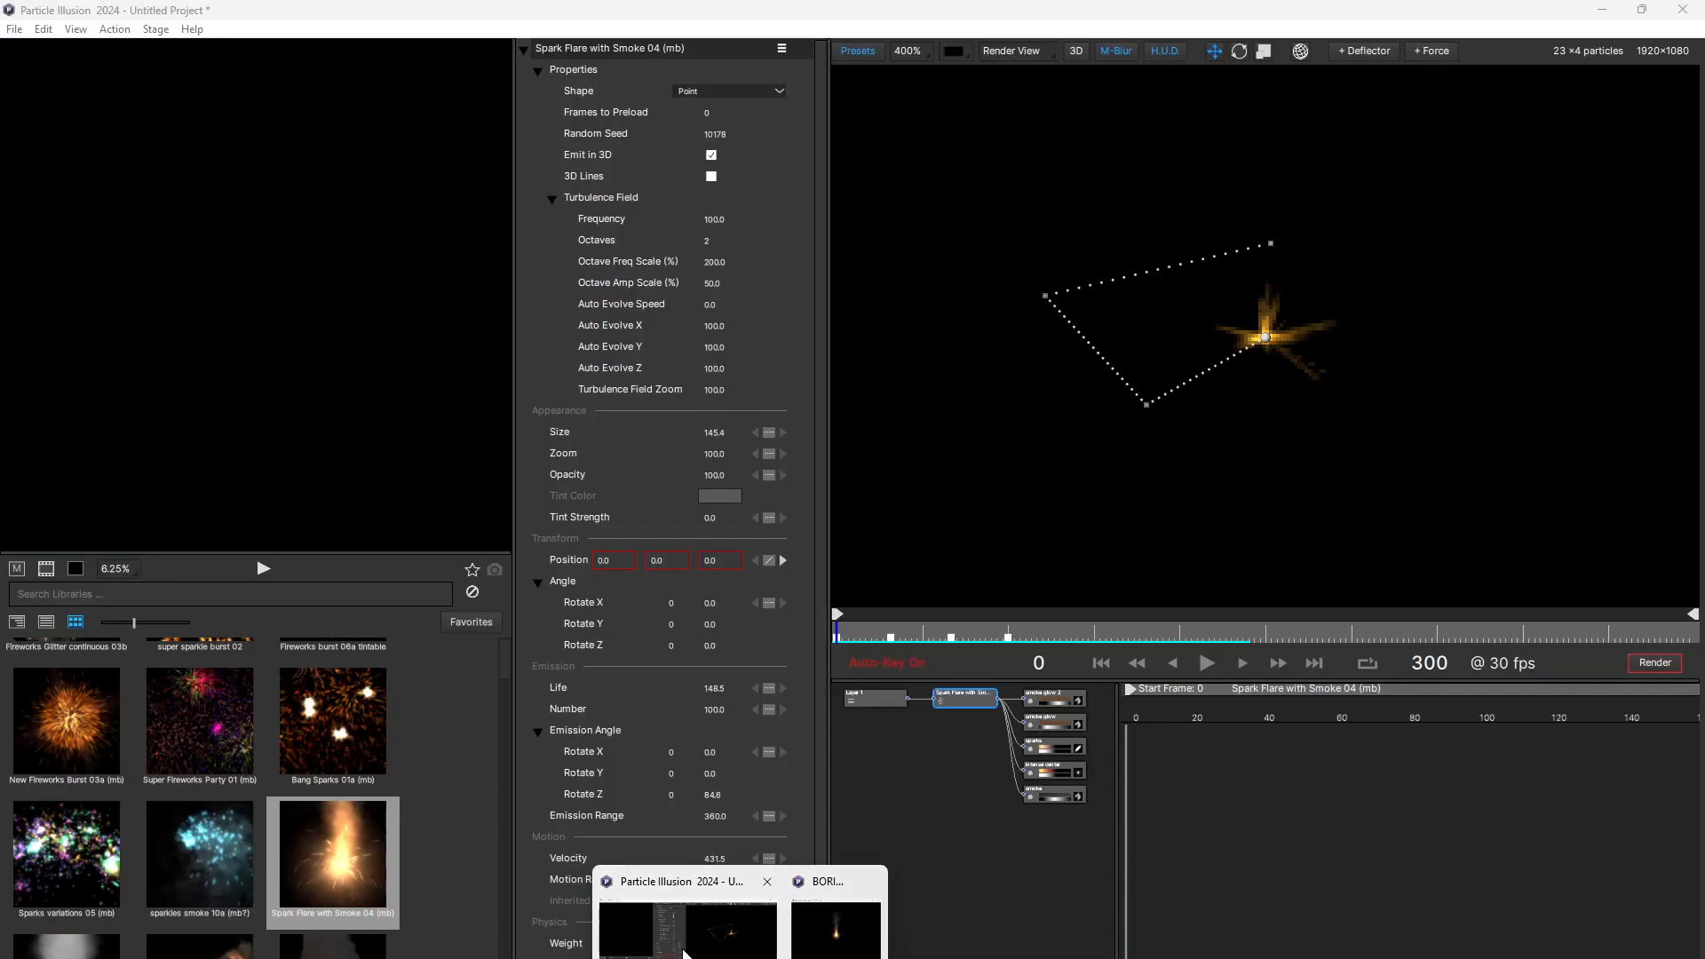
pyautogui.click(683, 955)
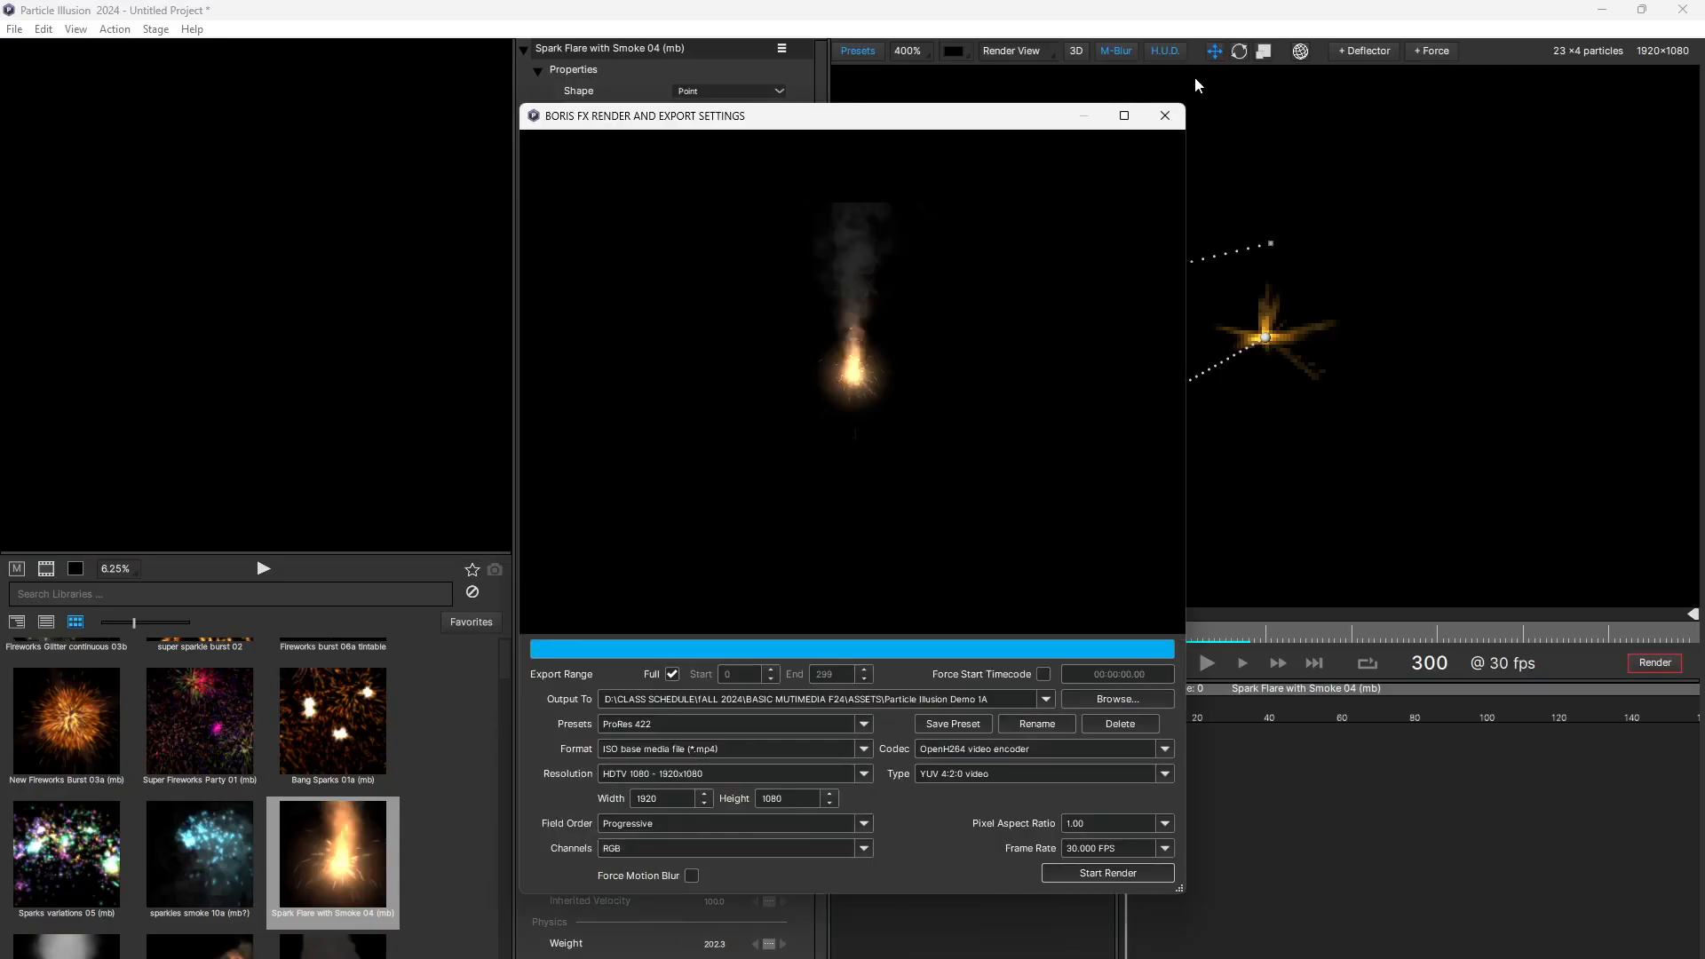
pyautogui.click(1165, 116)
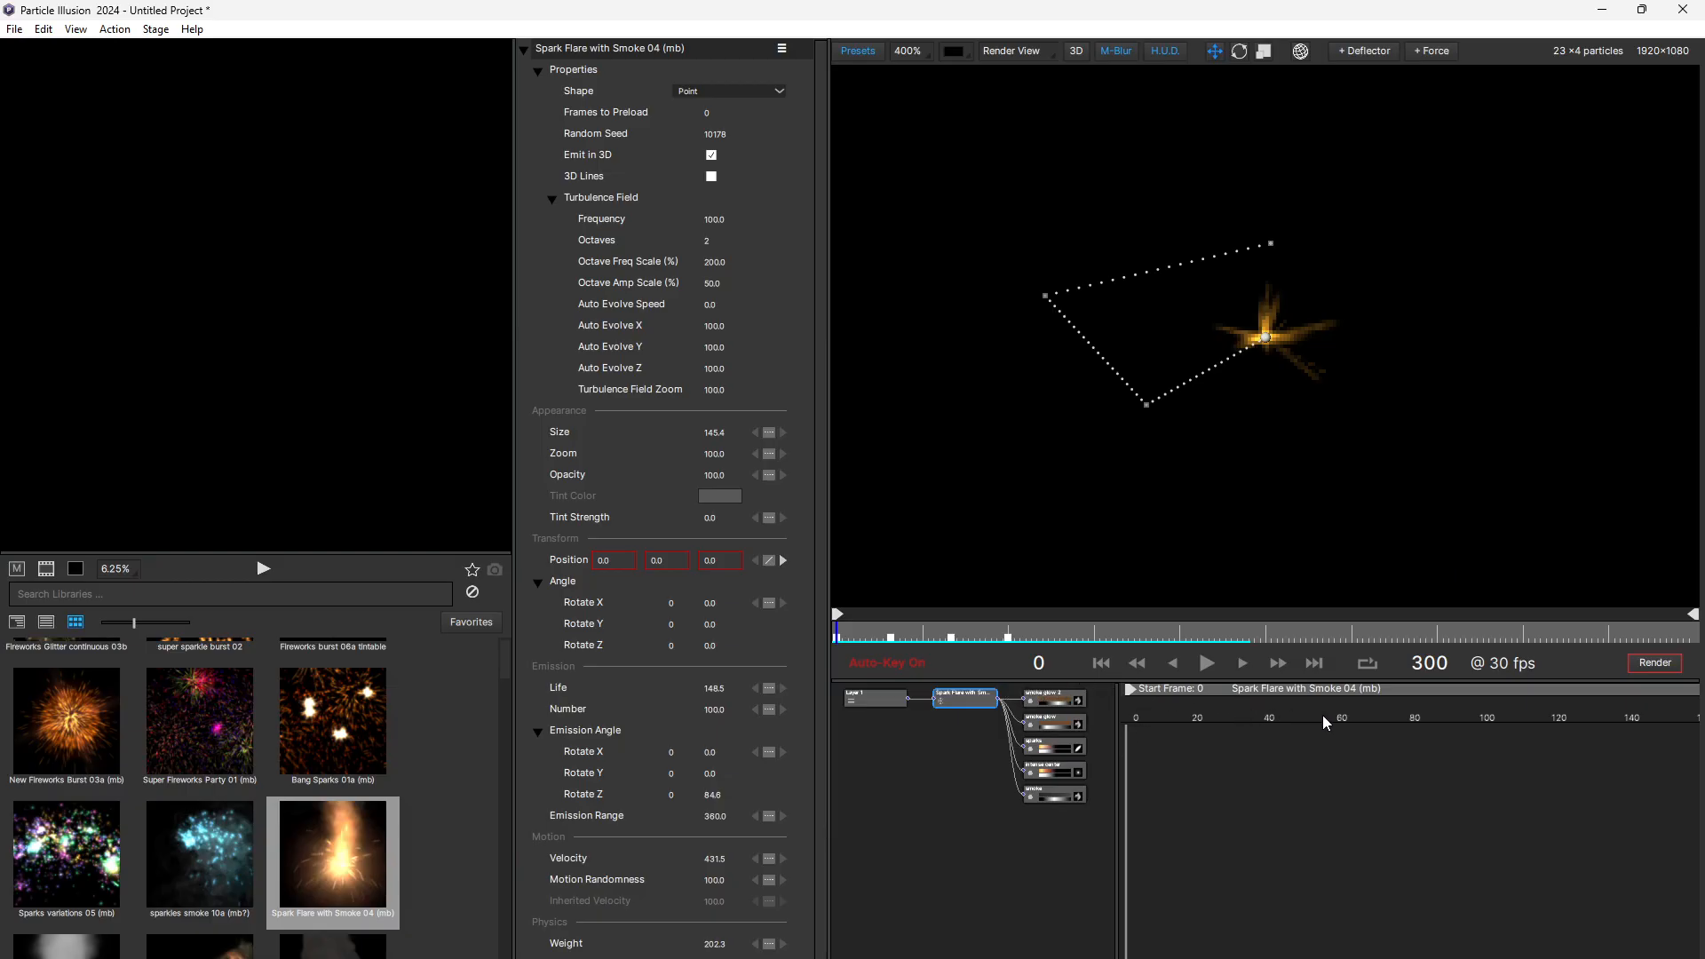
# Step: Widen the emitter's motion path by moving the frame 19 key to about X -66, Y 61 and spreading the other three position keys outward
pyautogui.click(1197, 710)
pyautogui.moveTo(1147, 406); pyautogui.dragTo(1032, 558)
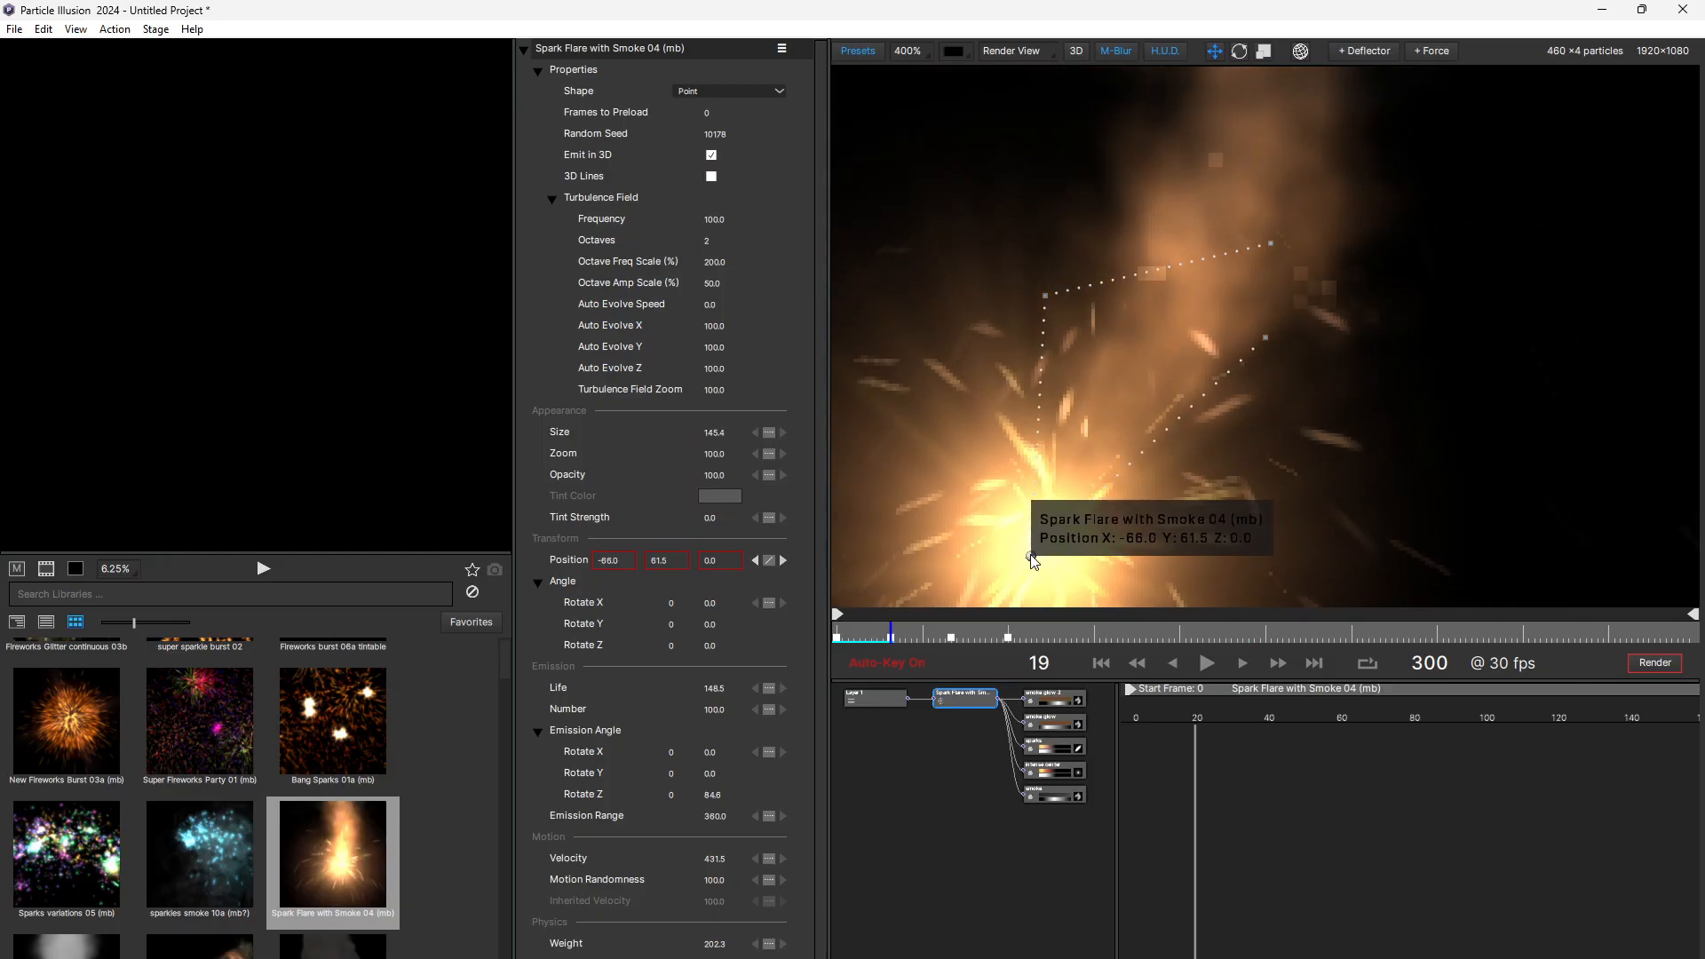
pyautogui.moveTo(1044, 293); pyautogui.dragTo(858, 161)
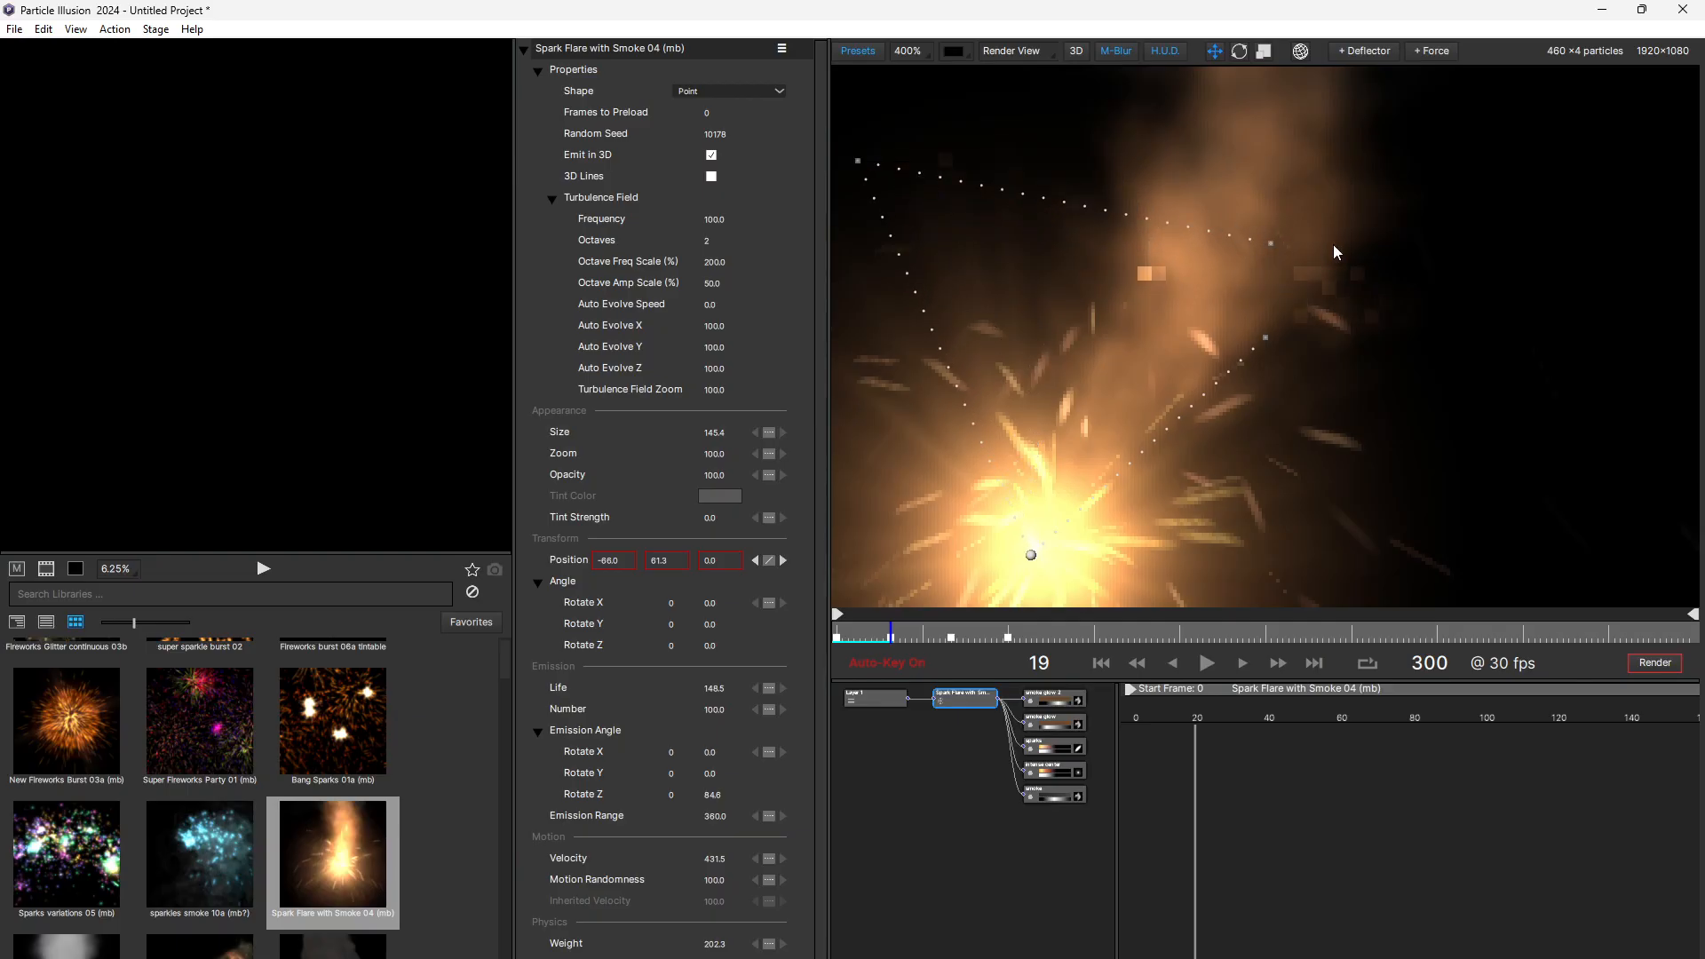
pyautogui.moveTo(1268, 238); pyautogui.dragTo(1576, 130)
pyautogui.moveTo(1269, 347); pyautogui.dragTo(1342, 504)
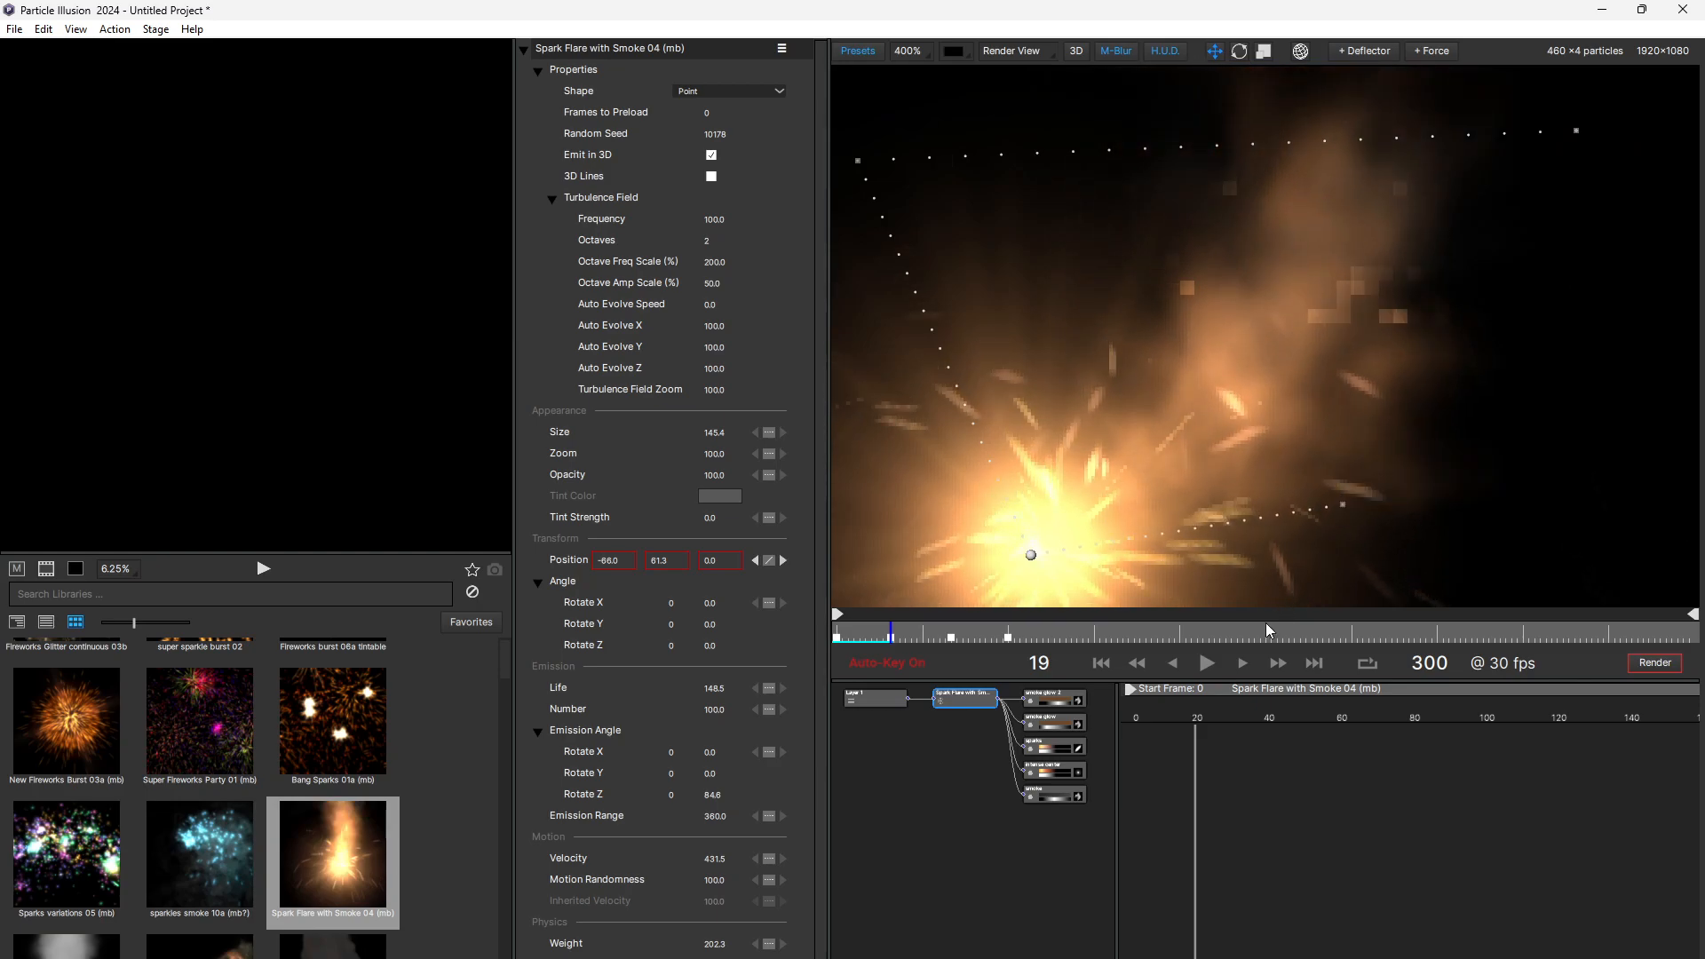
# Step: Play the emitter animation from the first frame and pause it around frame 100 to check the widened path
pyautogui.click(1099, 664)
pyautogui.click(1208, 664)
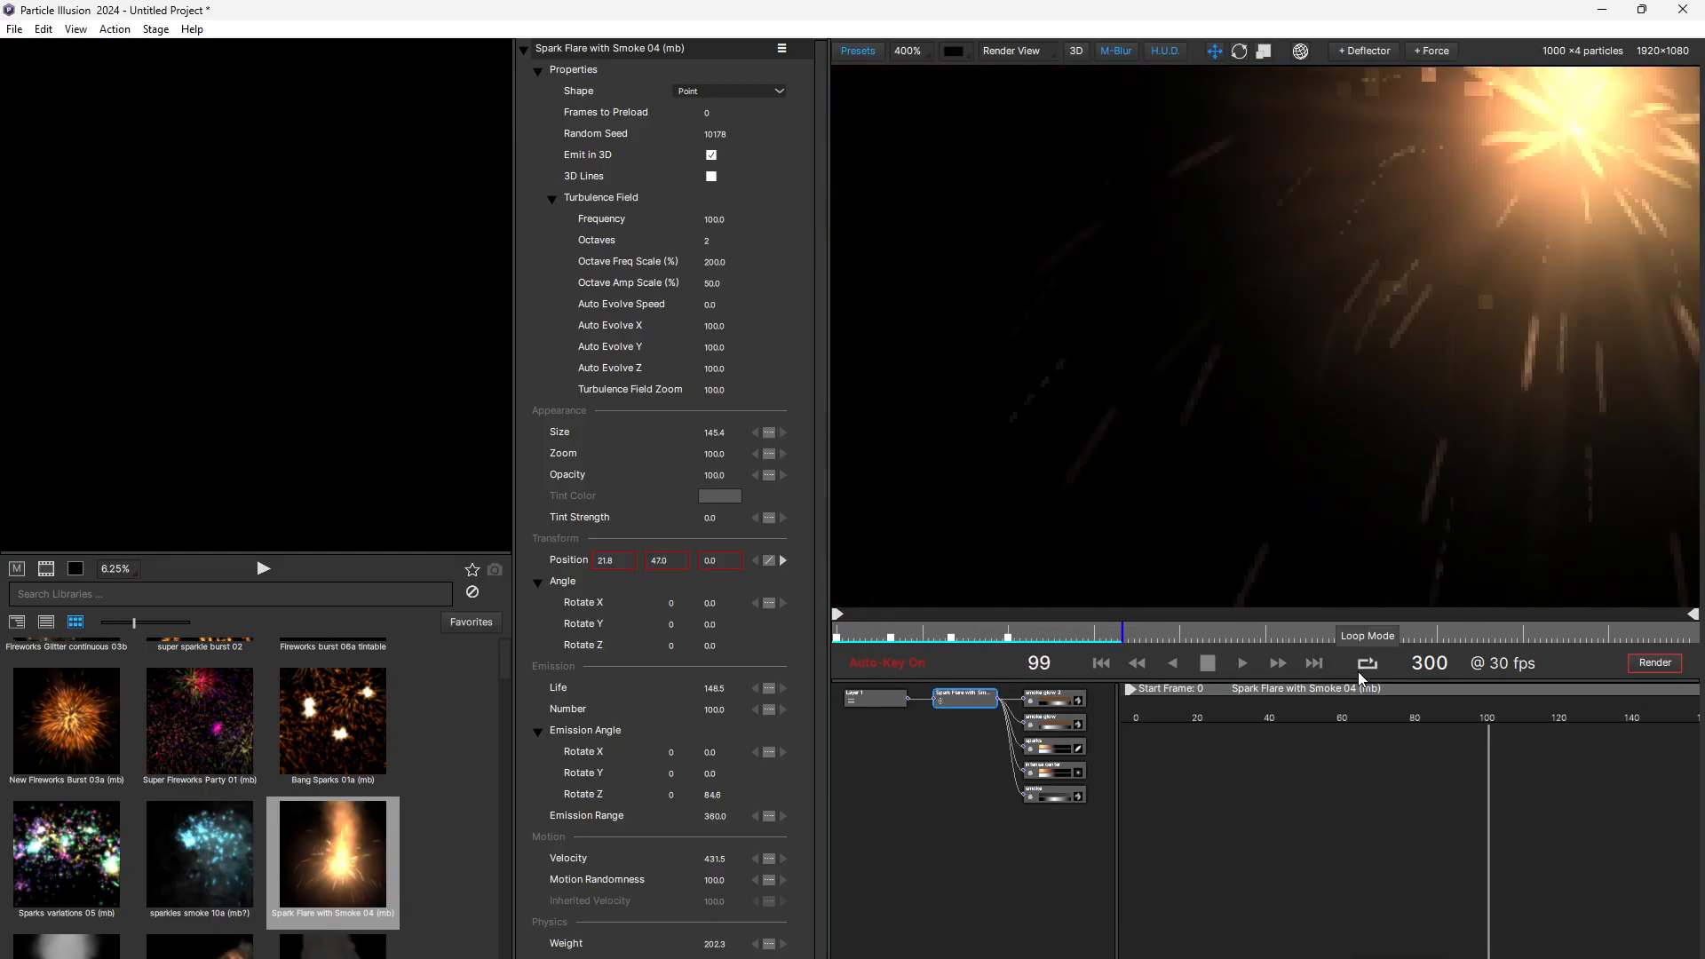
pyautogui.press('space')
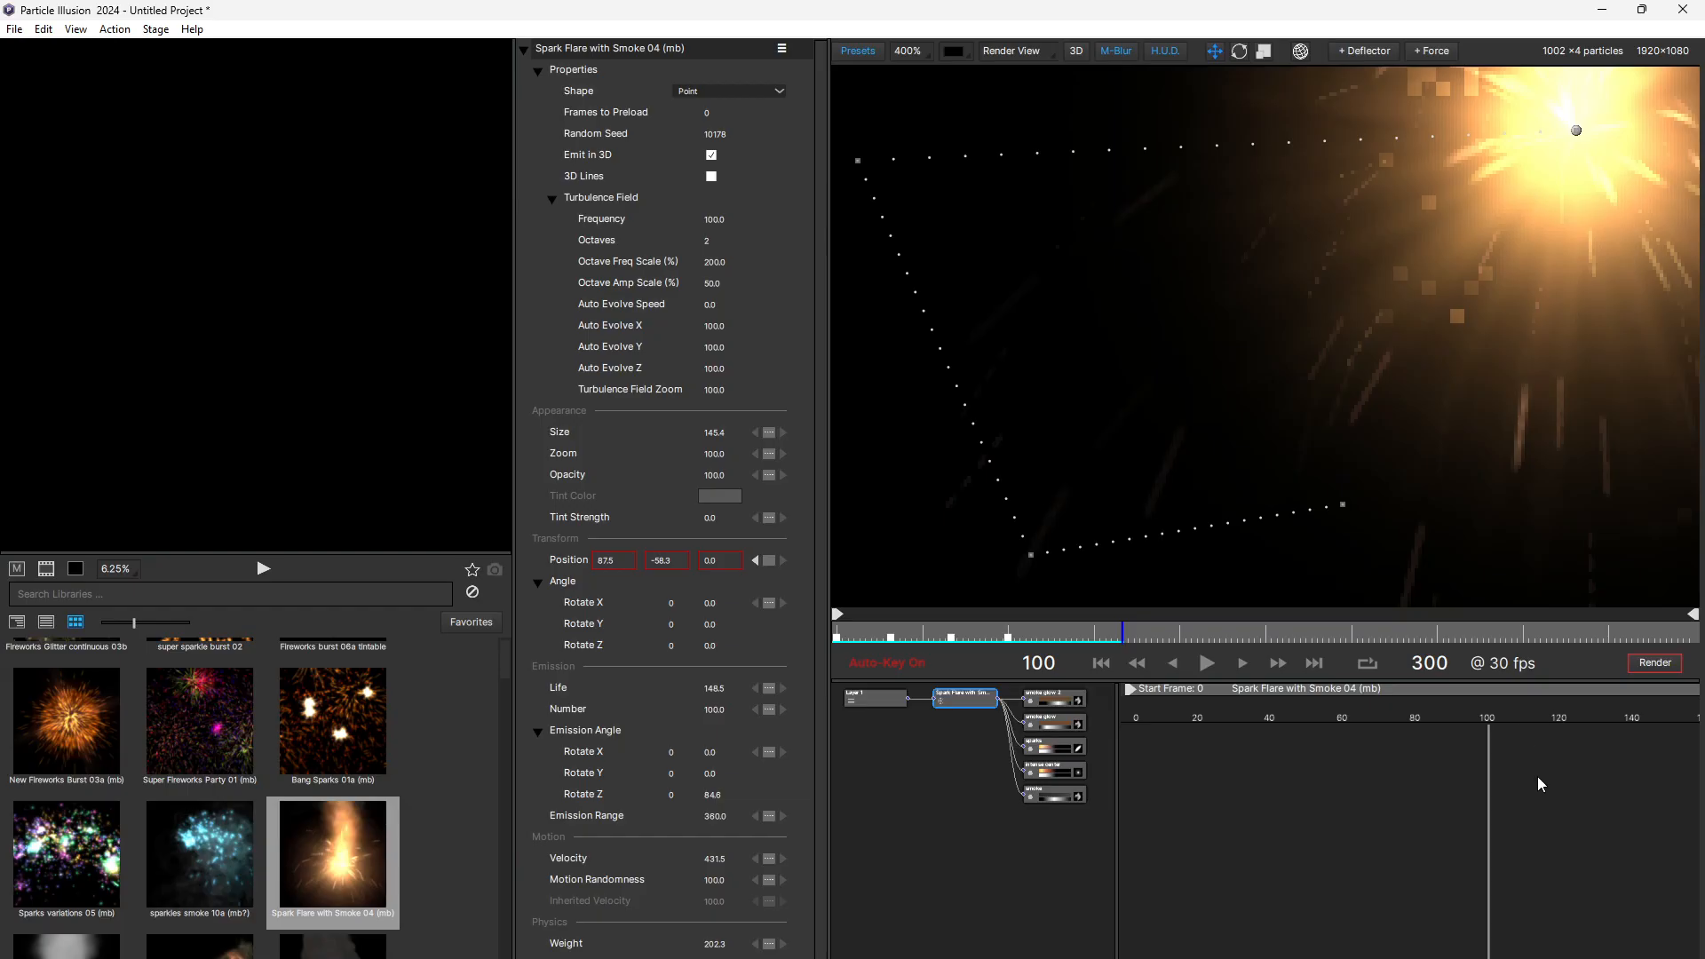
# Step: Add a position key at frame 138 by moving the emitter down to about X 74, Y 65
pyautogui.press('space')
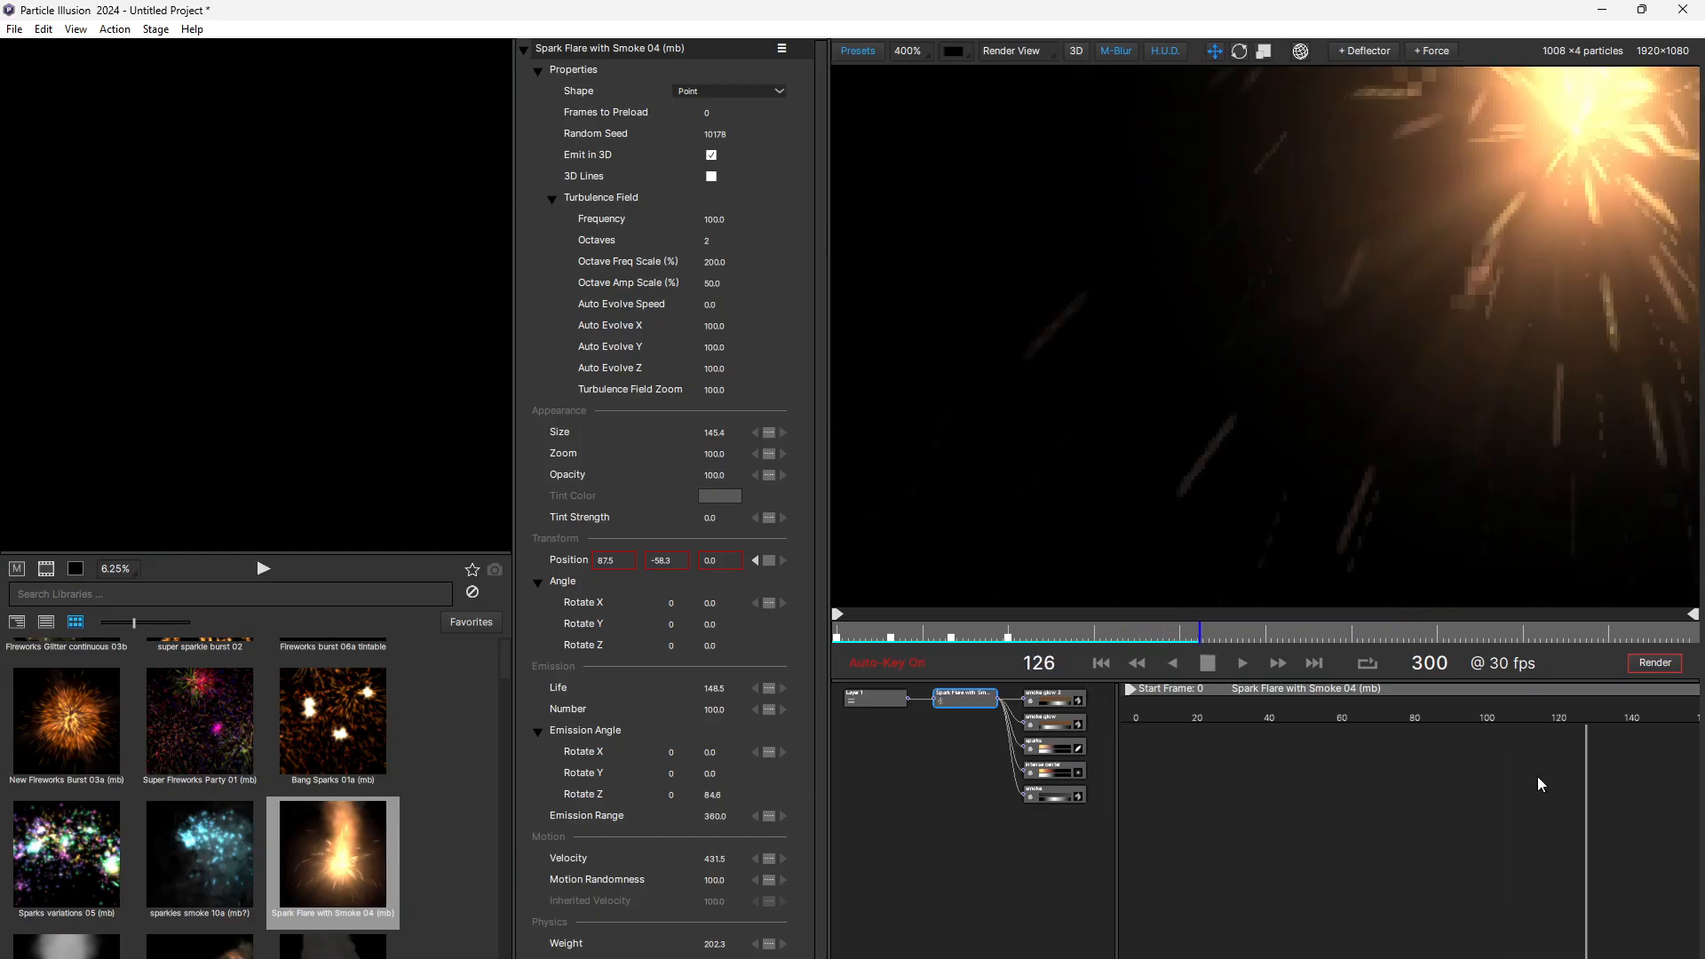
pyautogui.click(1629, 718)
pyautogui.moveTo(1585, 130); pyautogui.dragTo(1526, 579)
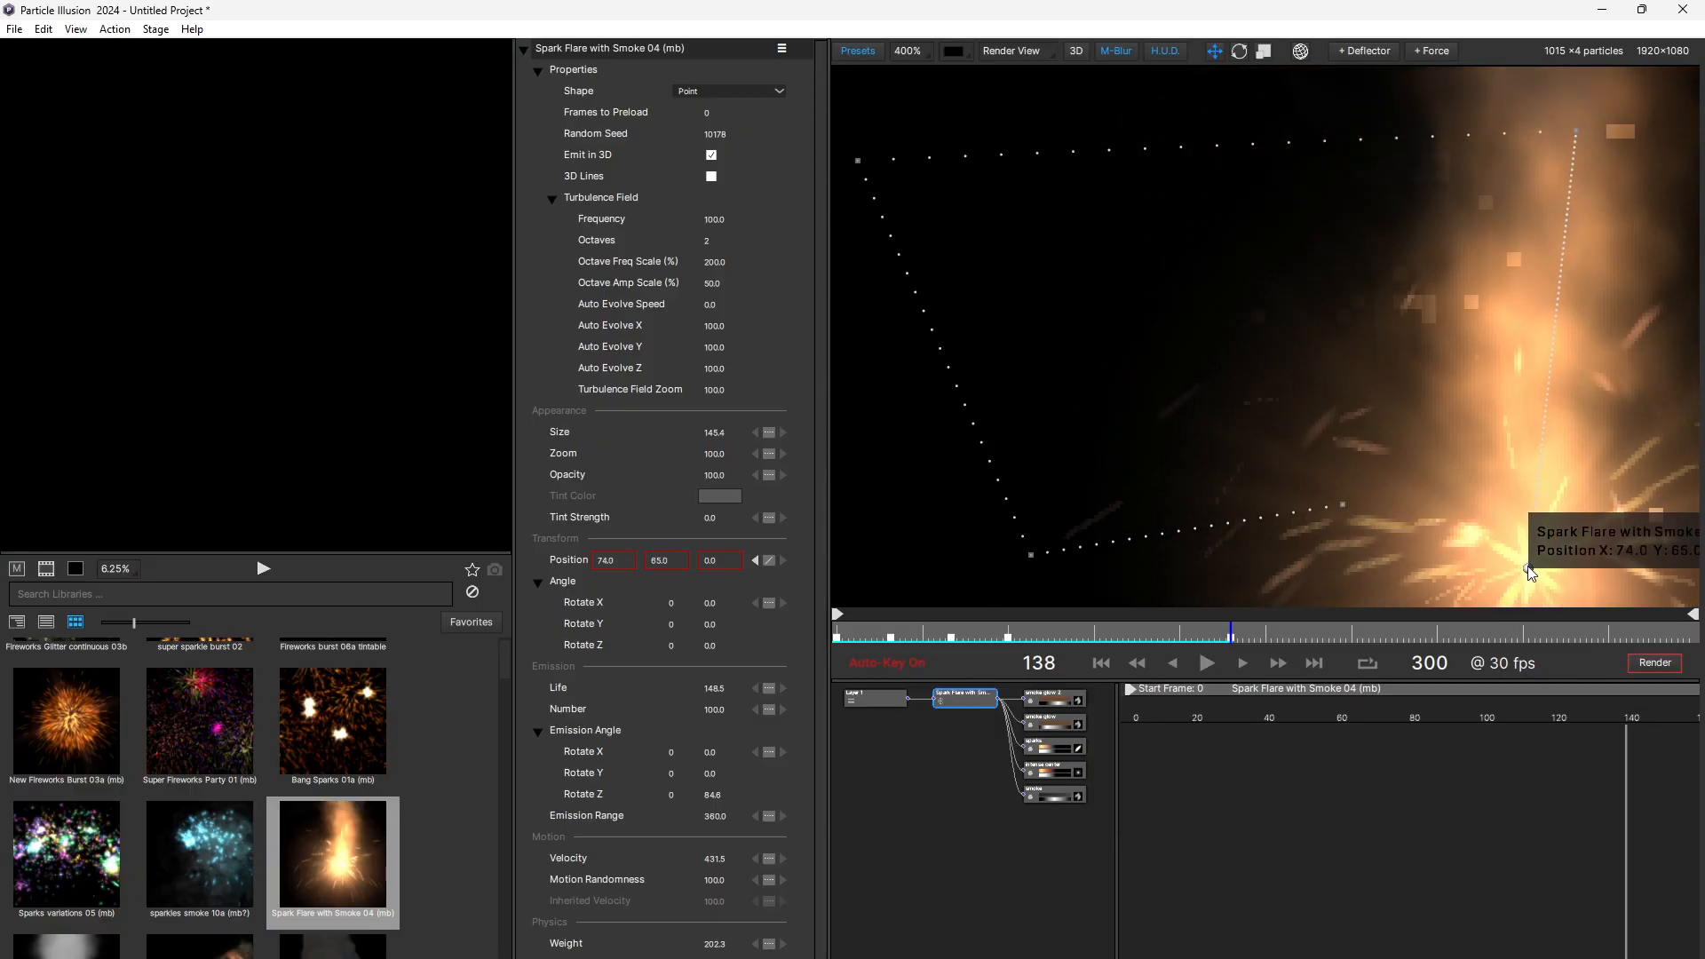
# Step: Play the extended motion path from the first frame and stop playback after the emitter passes the last position key
pyautogui.click(1097, 664)
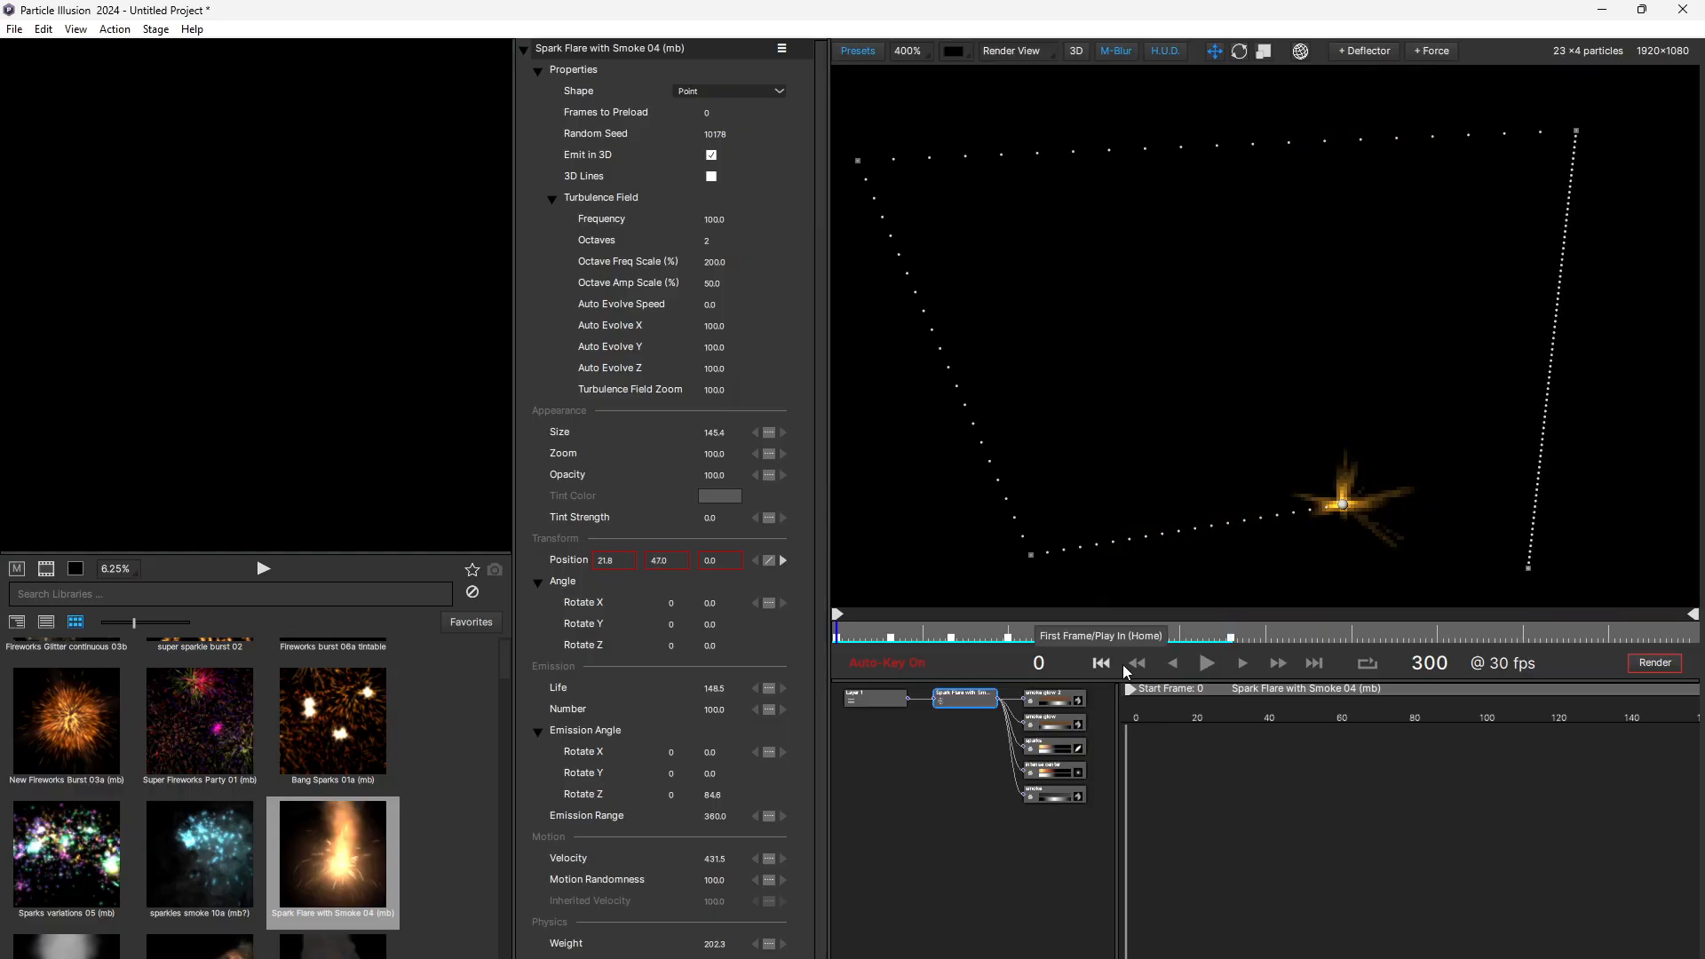
pyautogui.click(1210, 663)
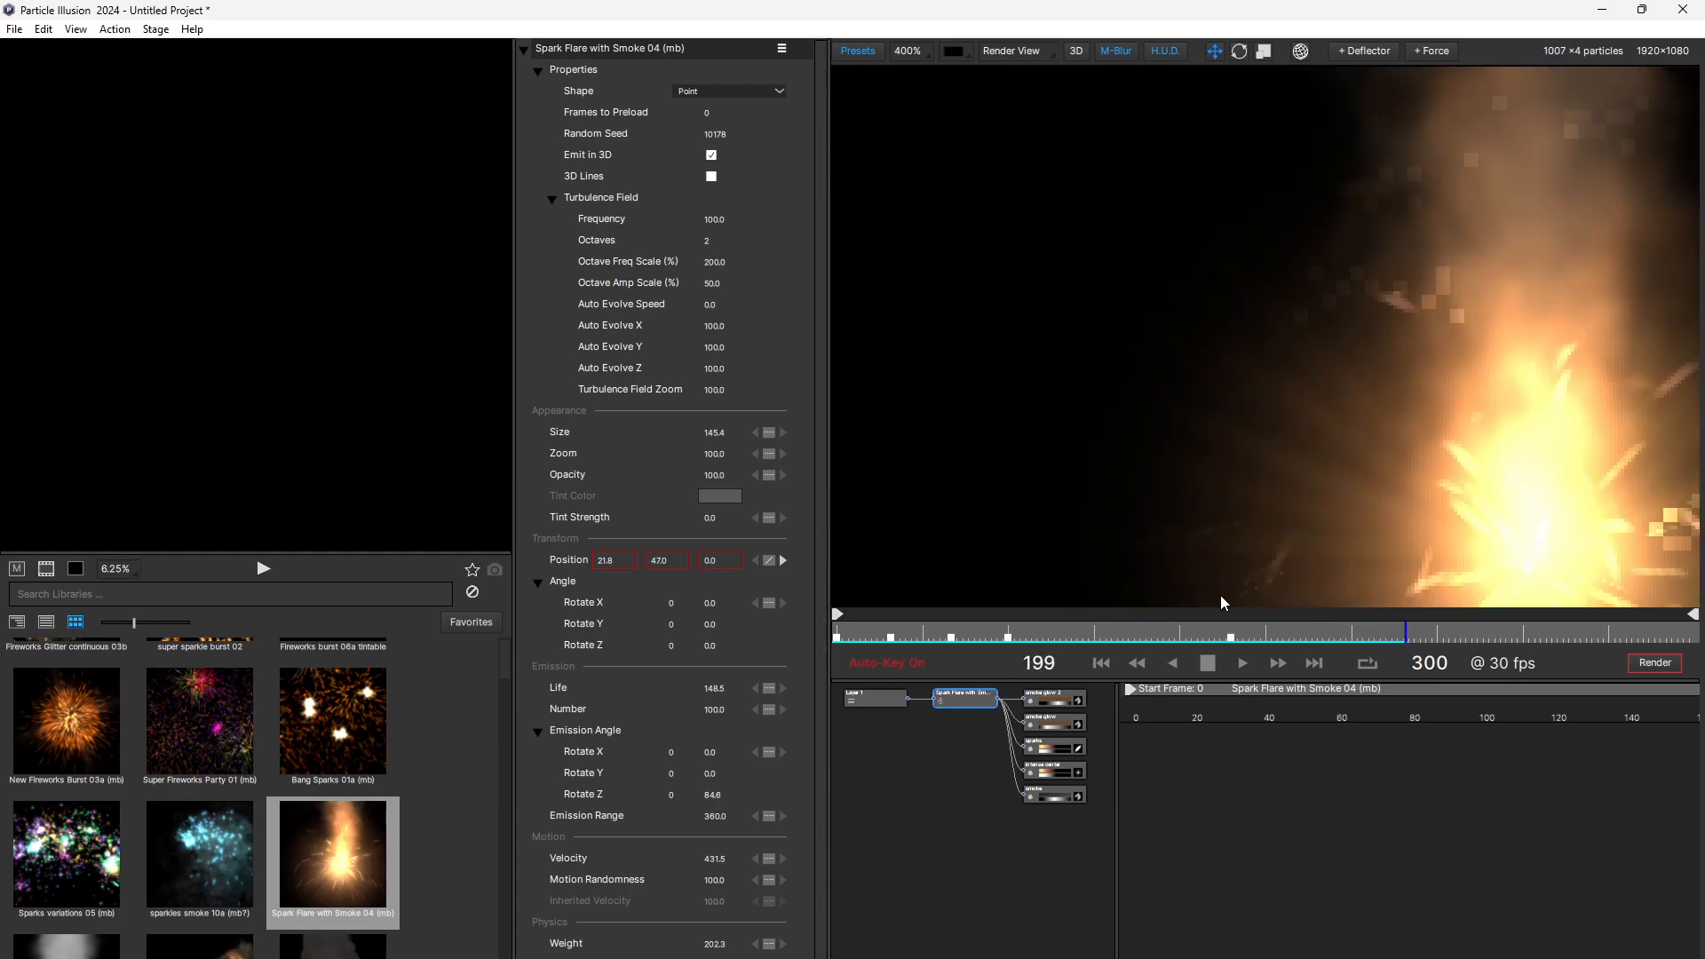
pyautogui.press('space')
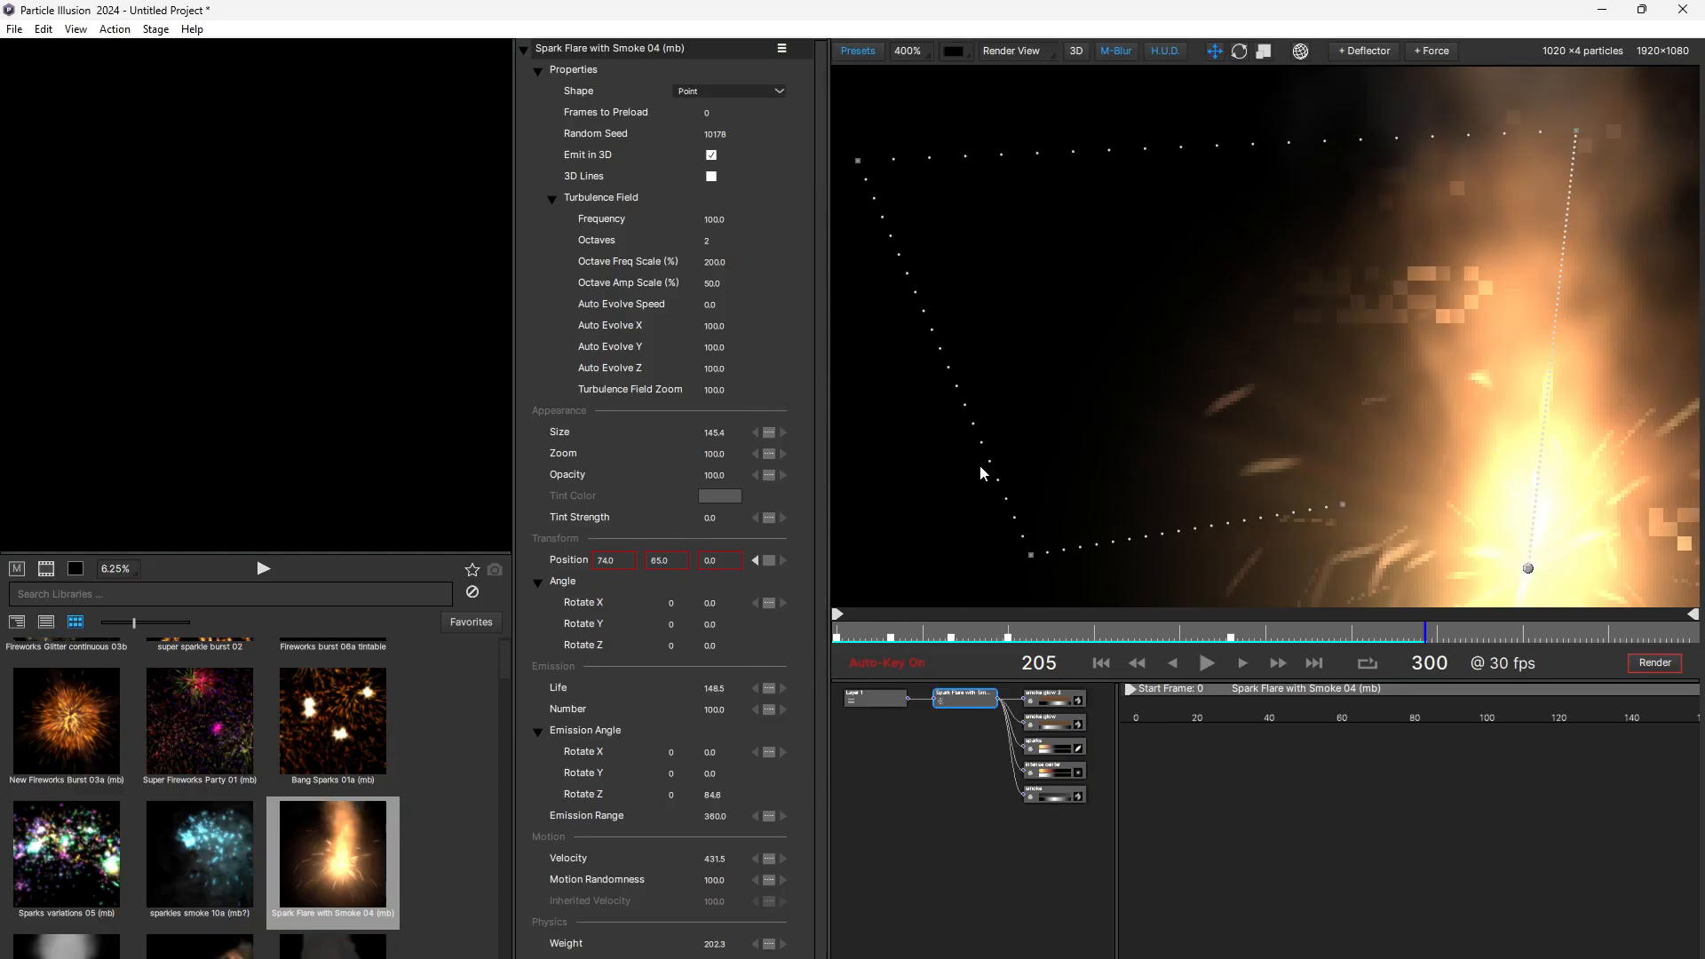
# Step: Render the animation into the ASSETS folder as ParticleIllusion Demo new, keeping the existing format settings, and close the render and export settings
pyautogui.click(1652, 663)
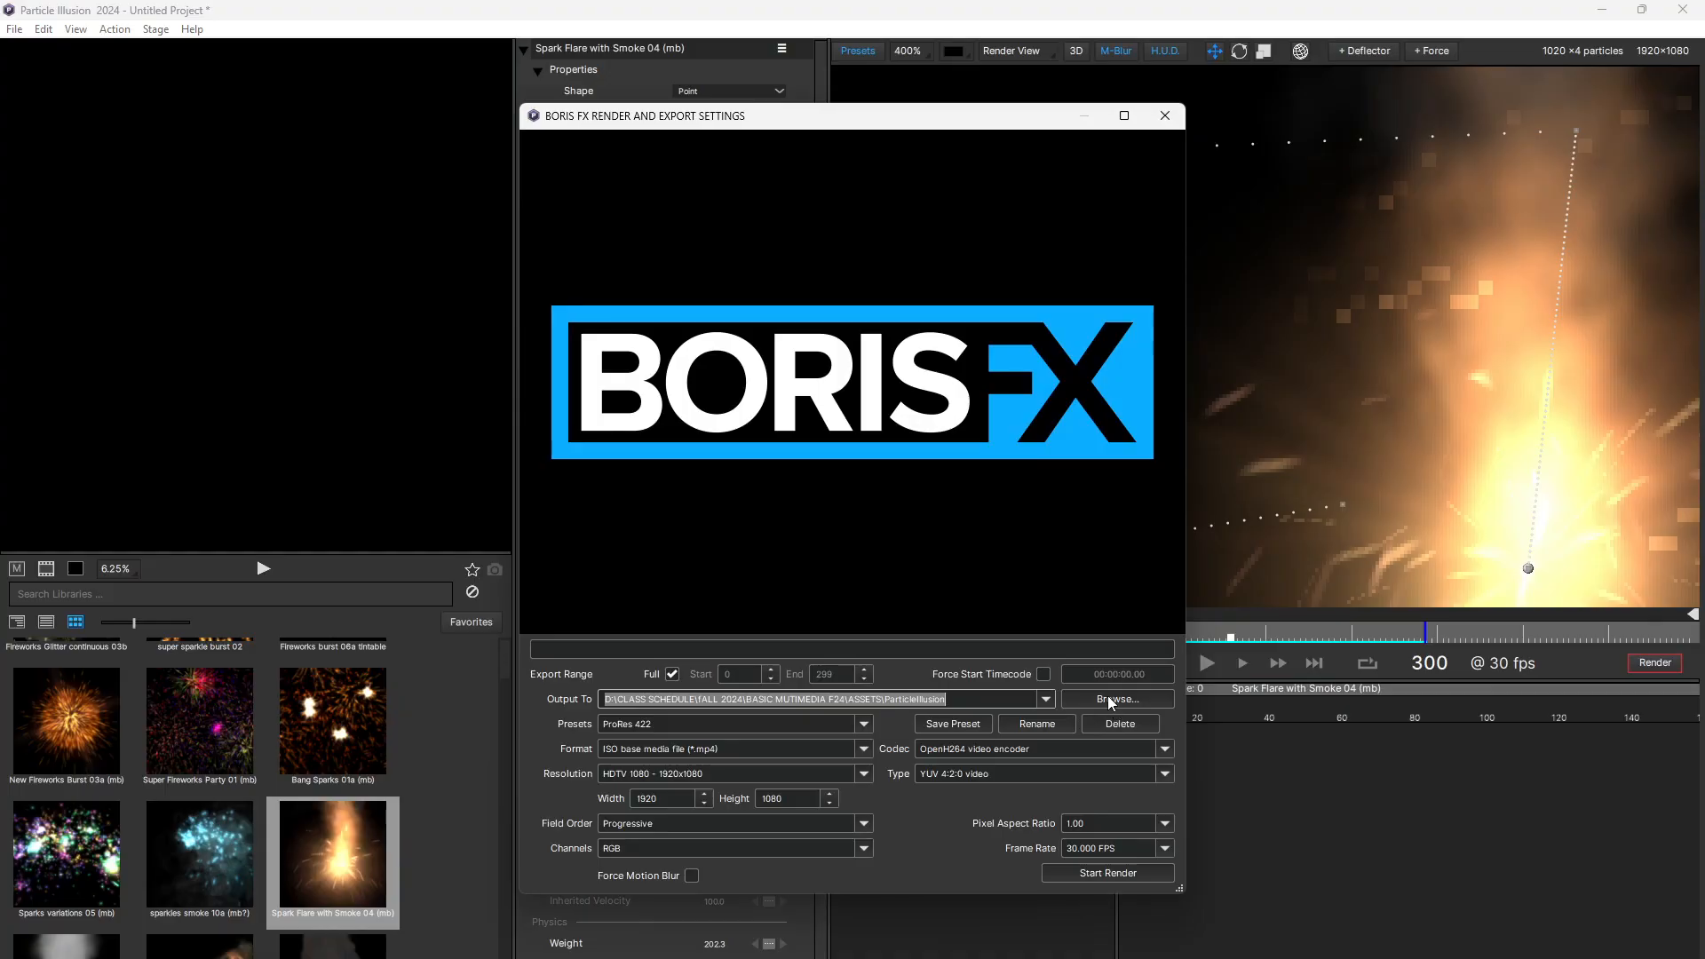
pyautogui.click(1106, 698)
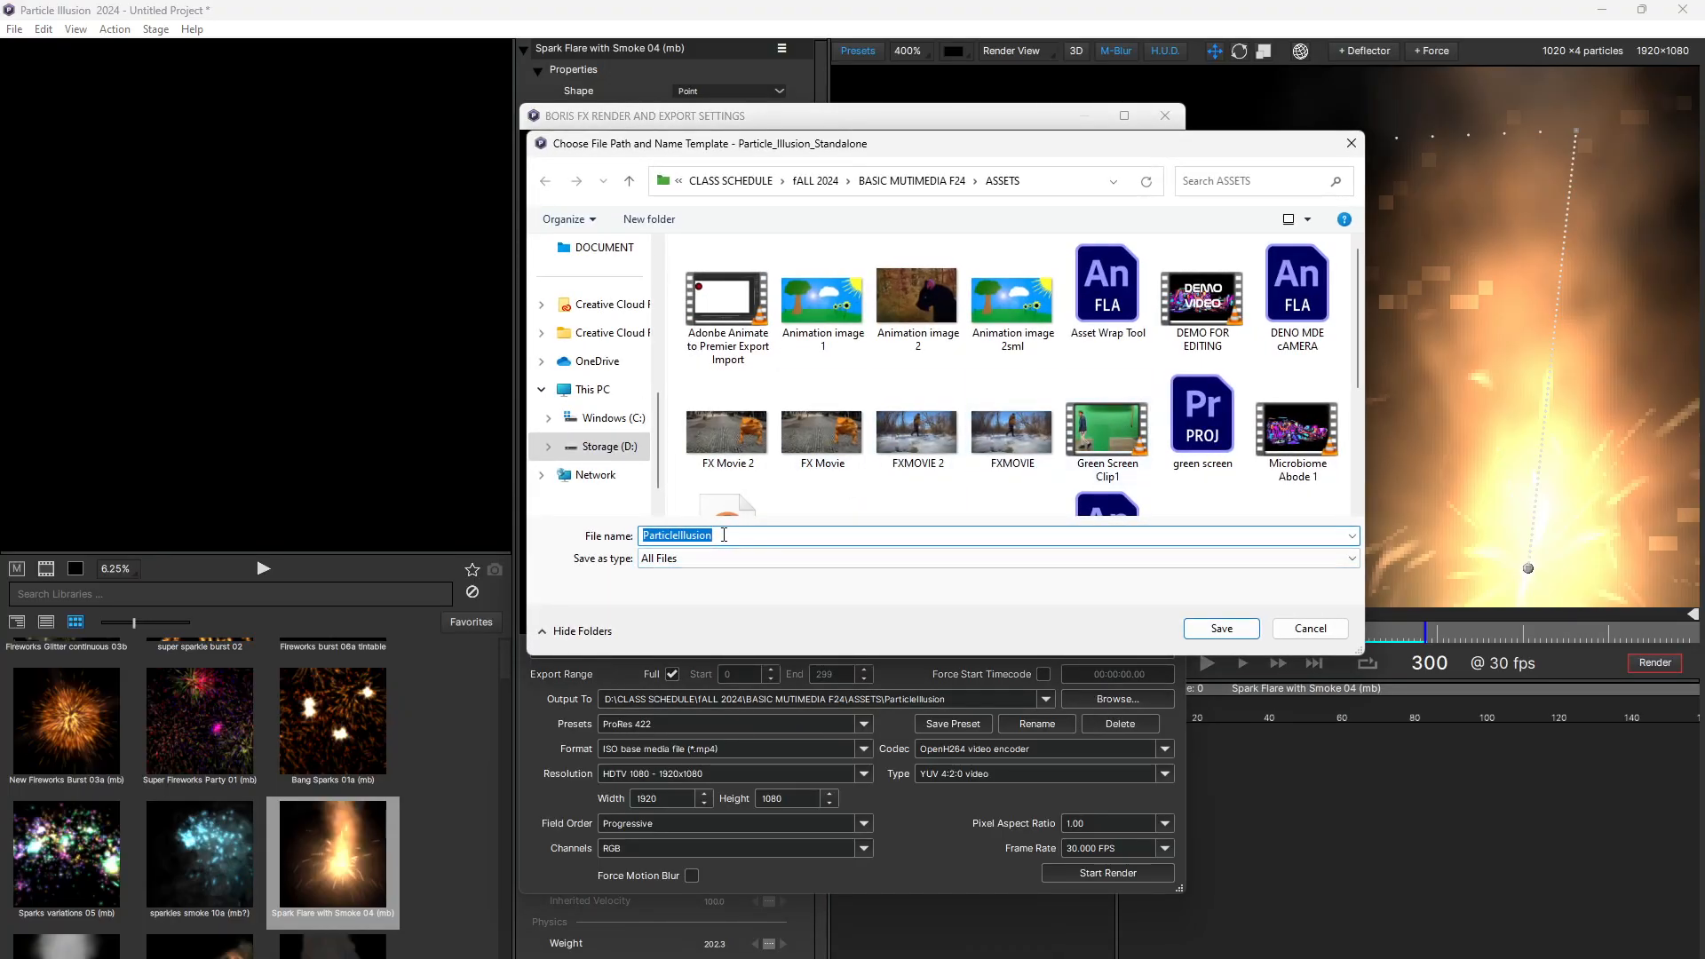
pyautogui.click(724, 534)
pyautogui.write('D')
pyautogui.write('emo_')
pyautogui.click(1203, 627)
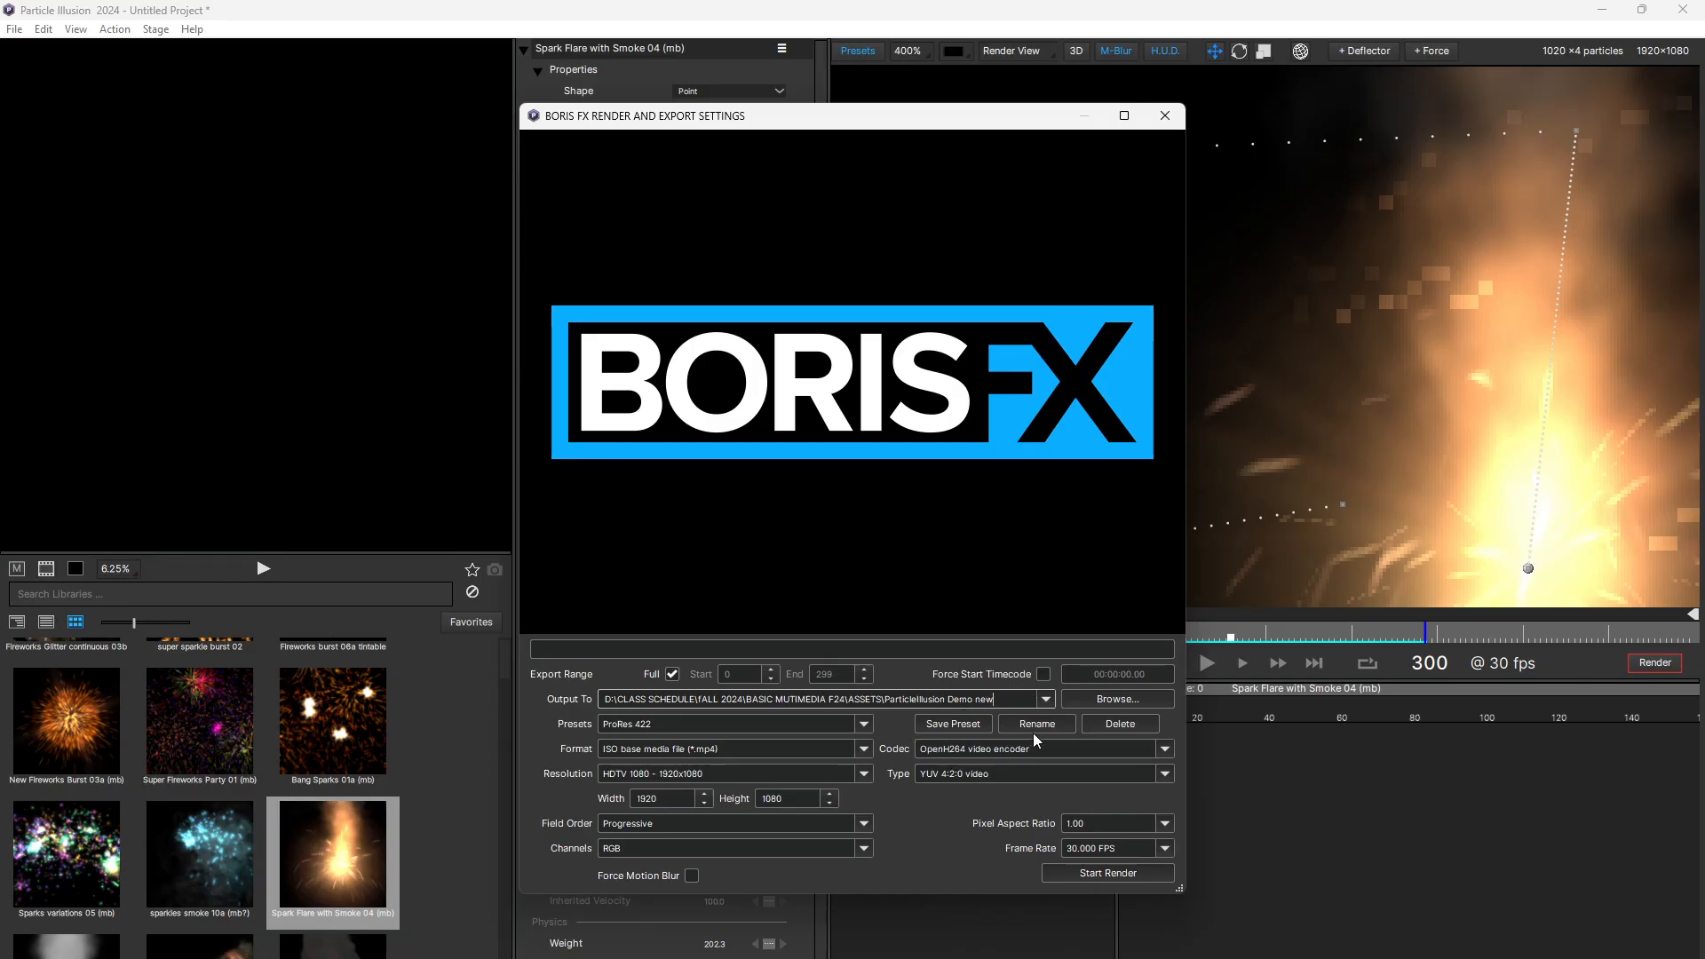
pyautogui.click(1112, 873)
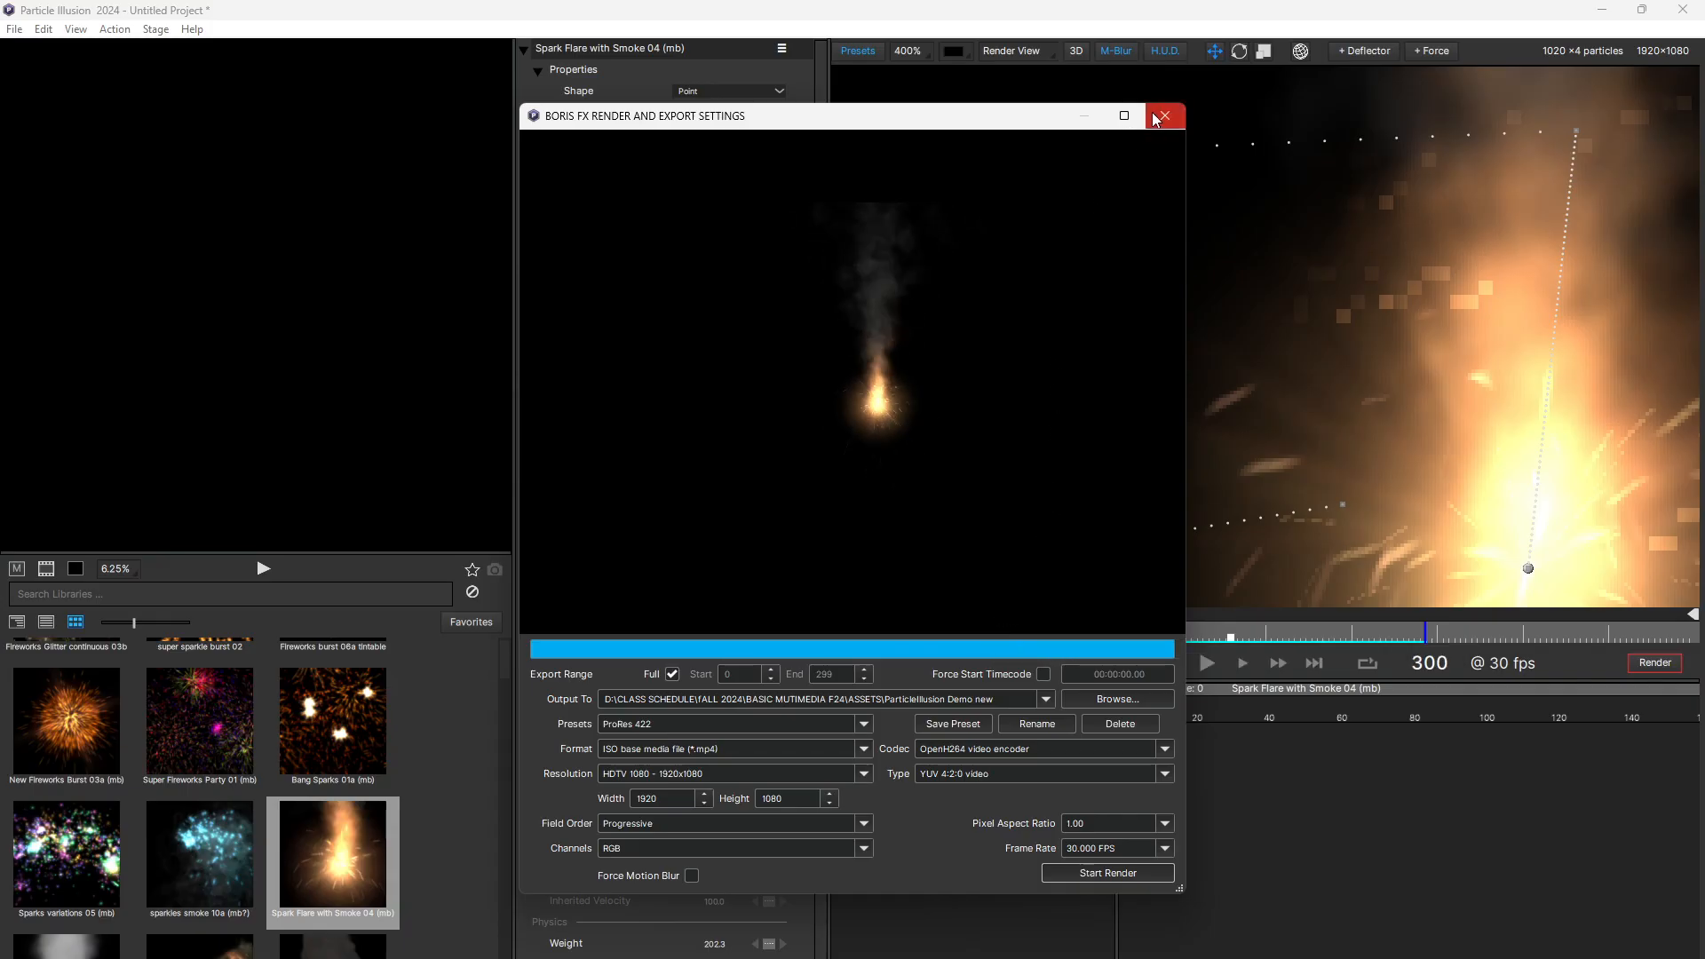
pyautogui.click(1162, 118)
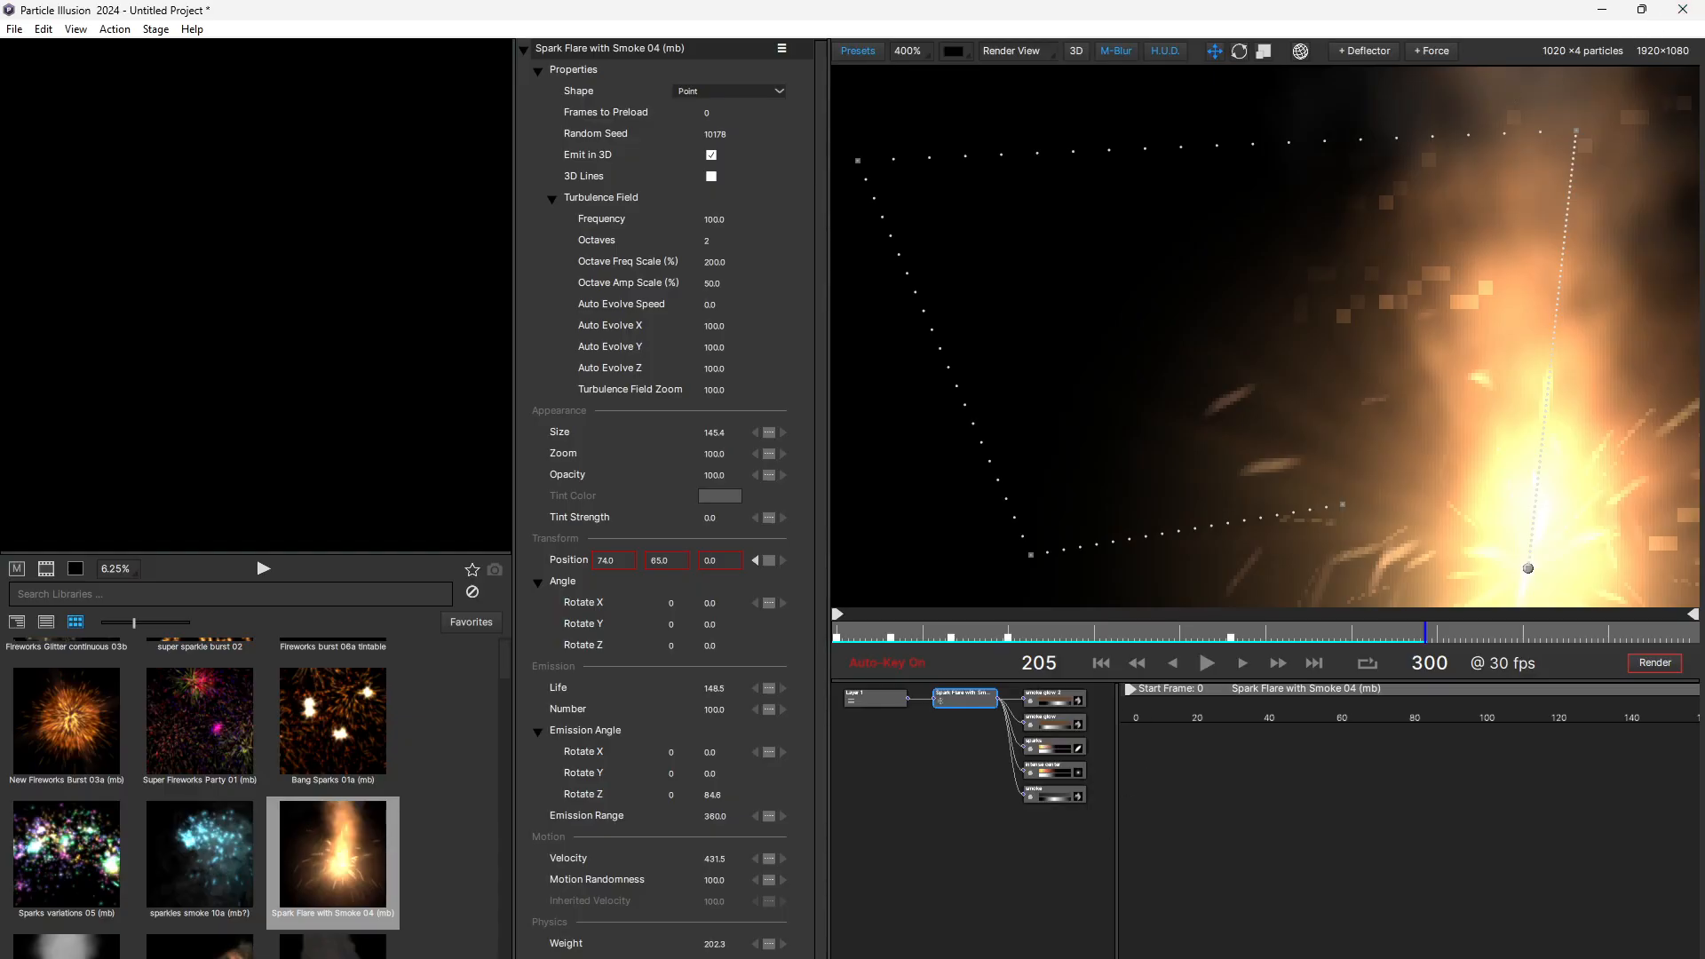
# Step: Switch to the ASSETS folder in File Explorer, watch the ParticleIllusion Demo new video and close the player
pyautogui.click(661, 905)
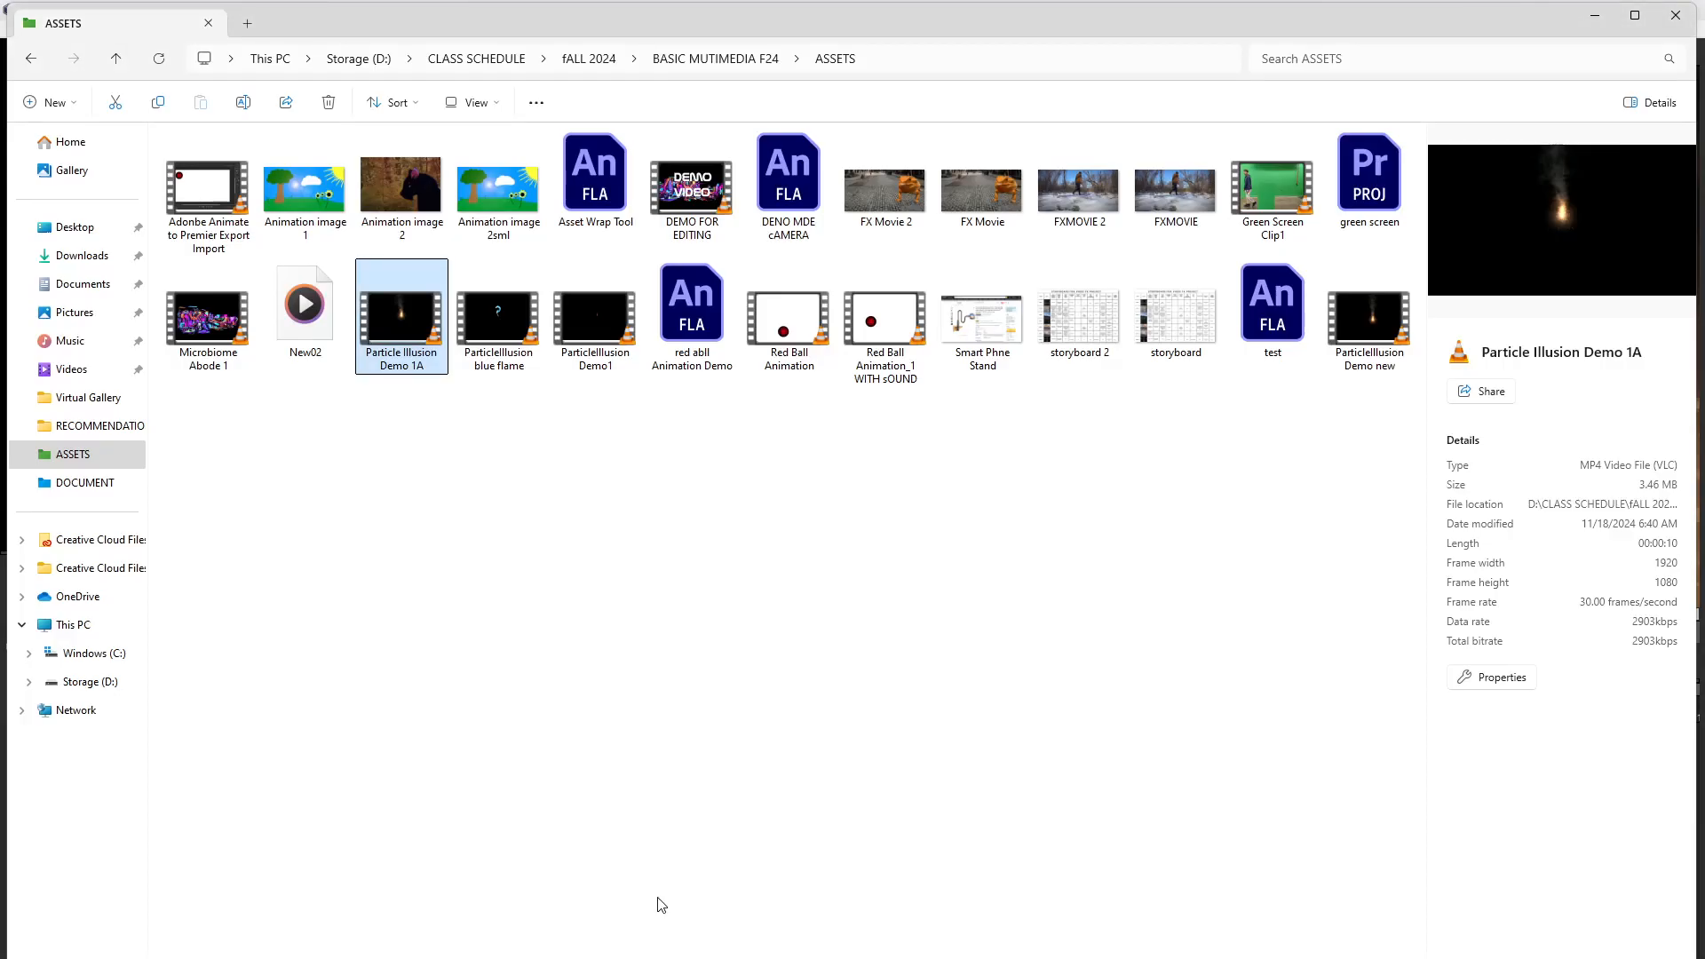
pyautogui.click(514, 441)
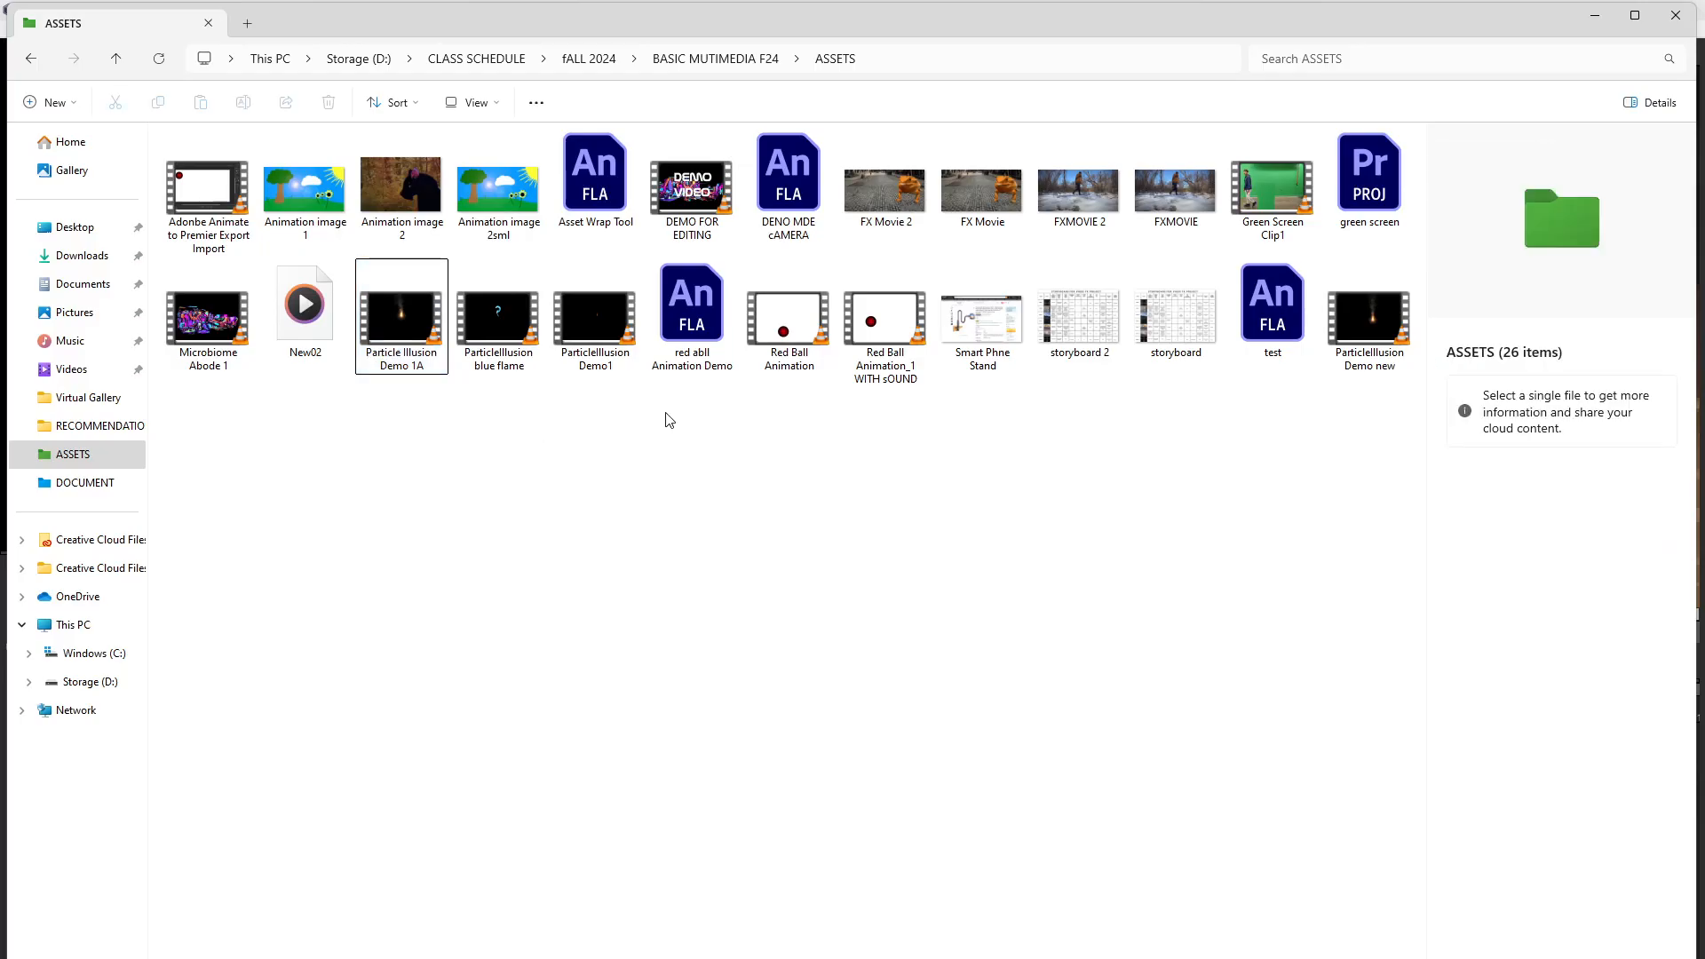
pyautogui.doubleClick(1366, 306)
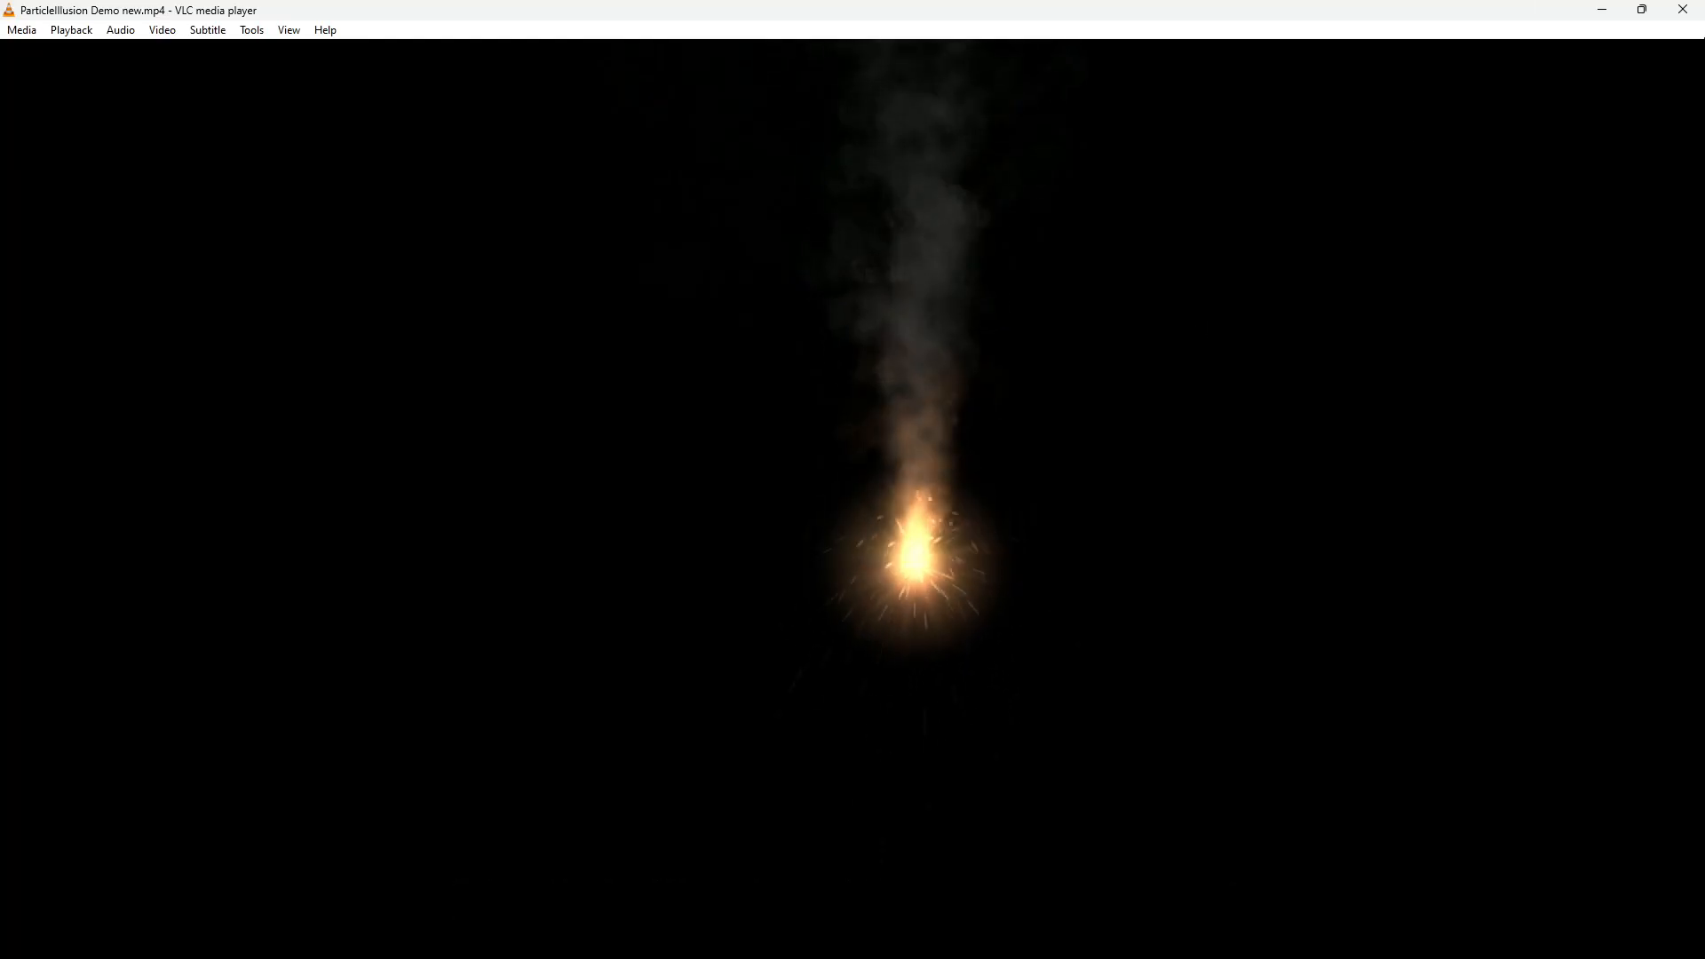
pyautogui.click(1684, 16)
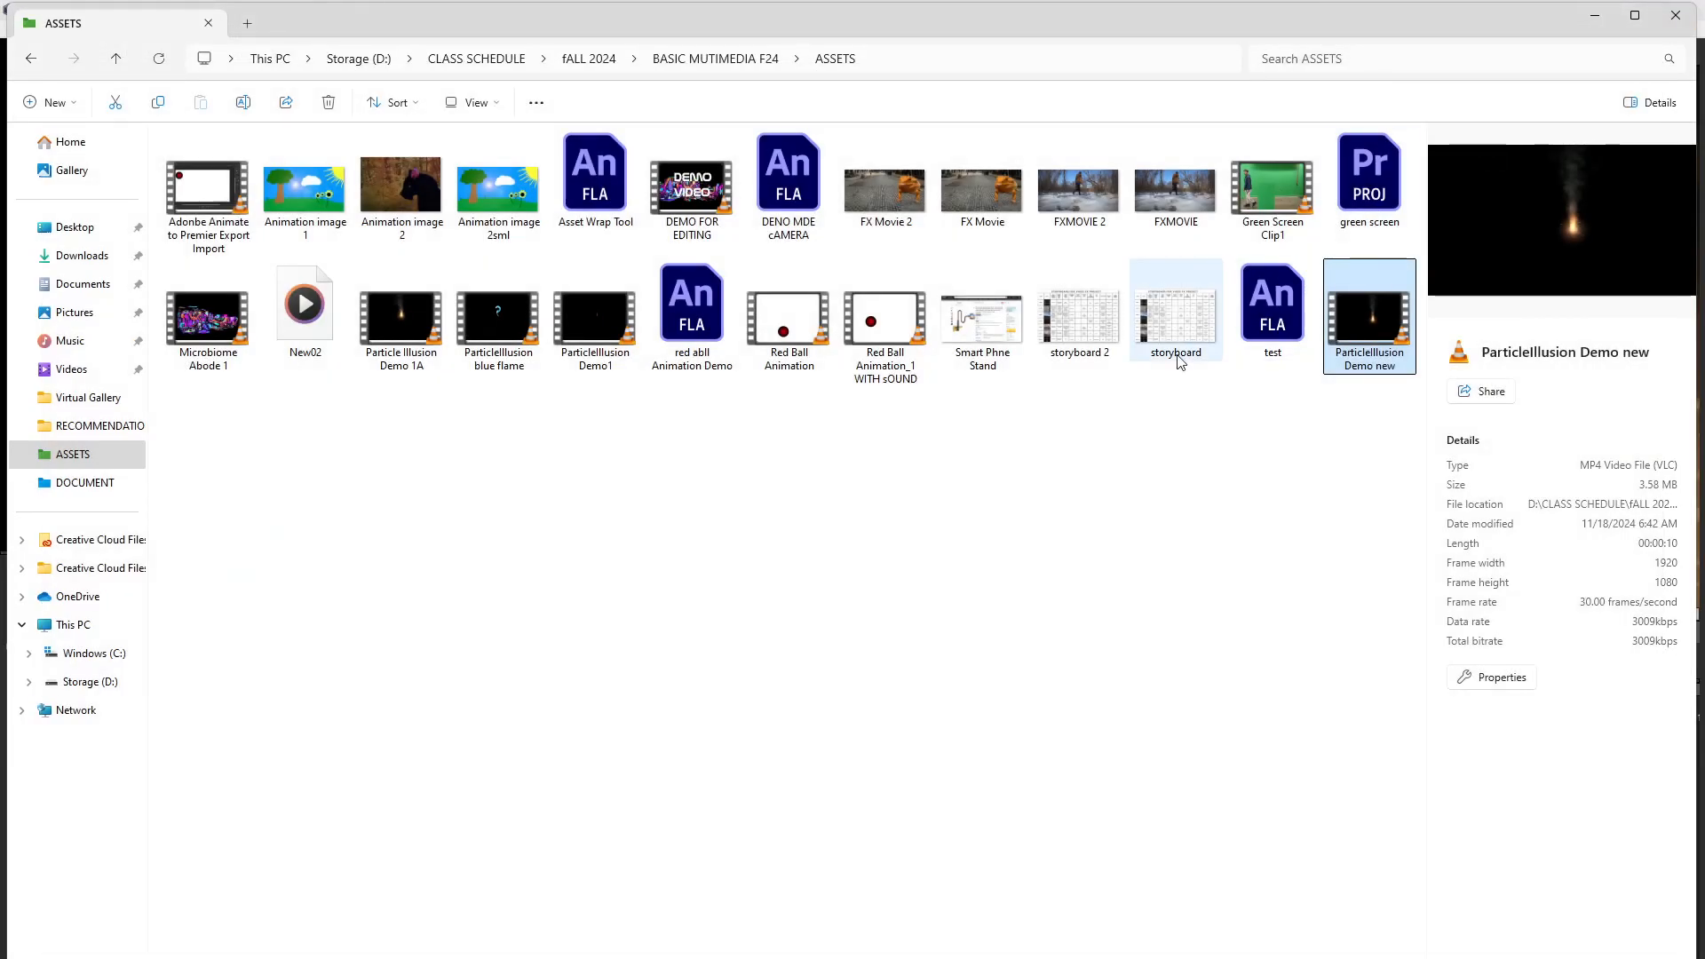